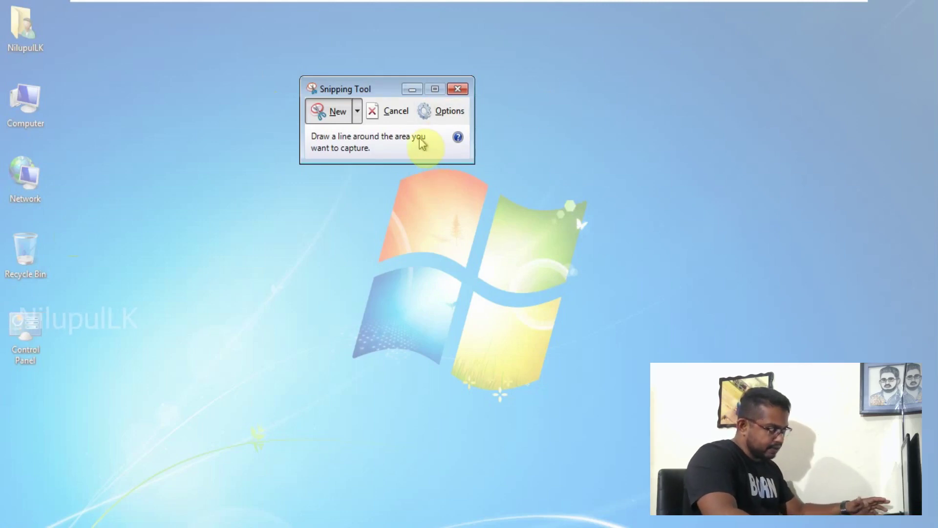
Capture a roughly circular Free-form Snip around the Windows logo on the desktop
click(337, 115)
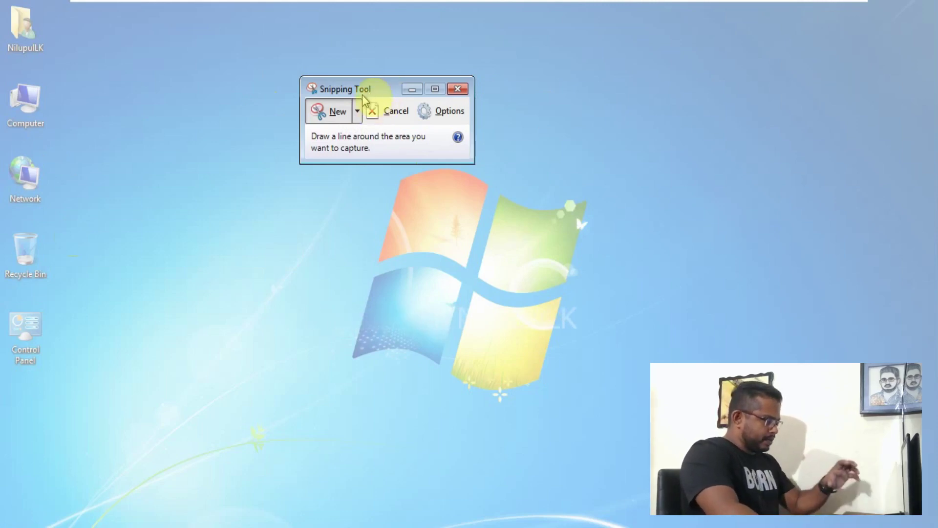
drag(365, 90, 380, 65)
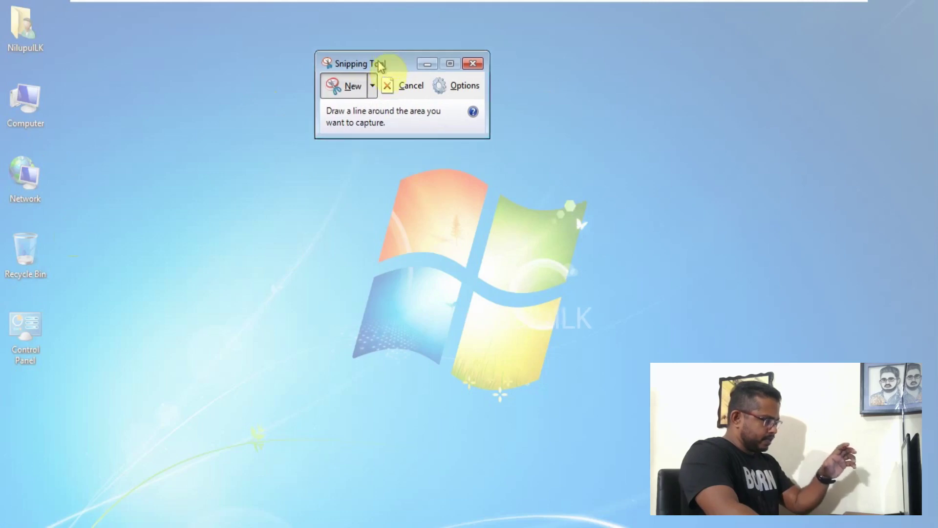
click(374, 87)
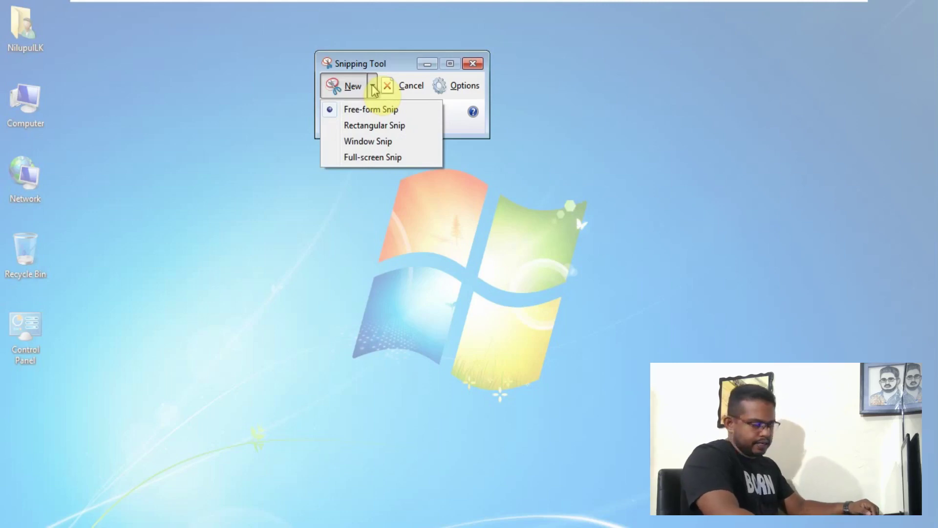
click(379, 110)
mouse_move(440, 360)
mouse_down()
mouse_move(386, 359)
mouse_move(268, 146)
mouse_move(446, 51)
mouse_move(582, 203)
mouse_move(476, 362)
mouse_move(429, 363)
mouse_up()
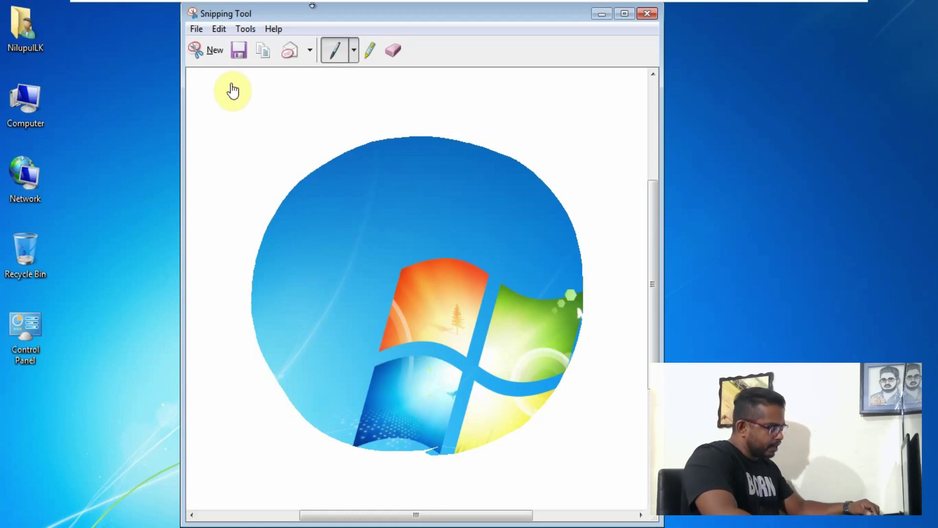
Capture a new Rectangular Snip covering most of the desktop wallpaper, including the Windows logo
click(207, 51)
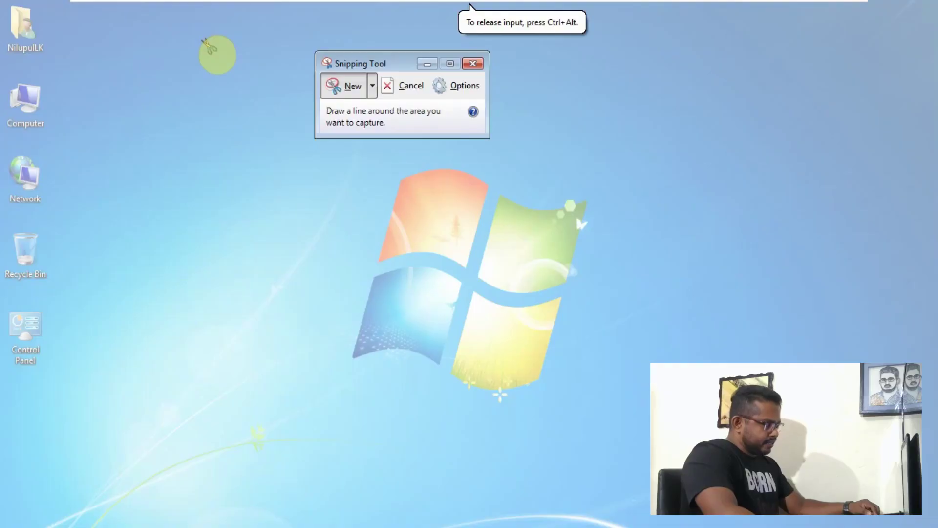
click(373, 85)
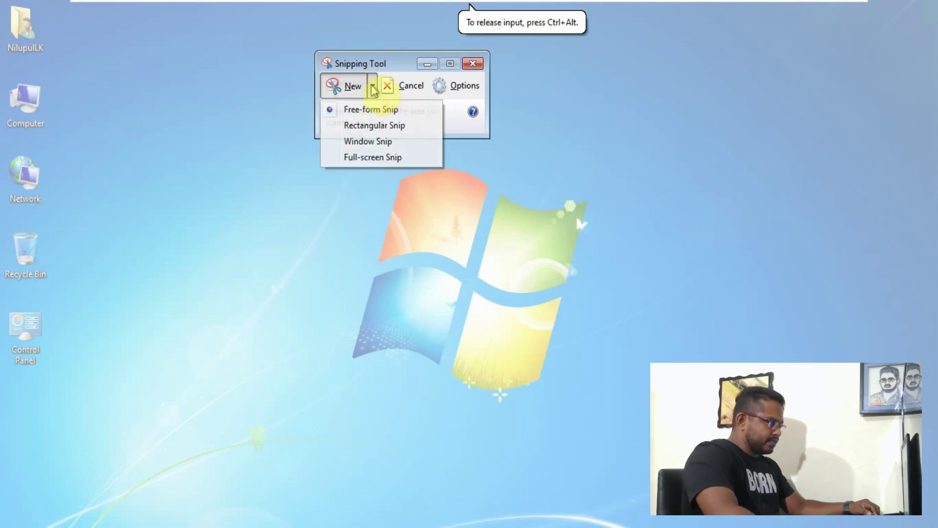
click(375, 126)
drag(104, 44, 814, 456)
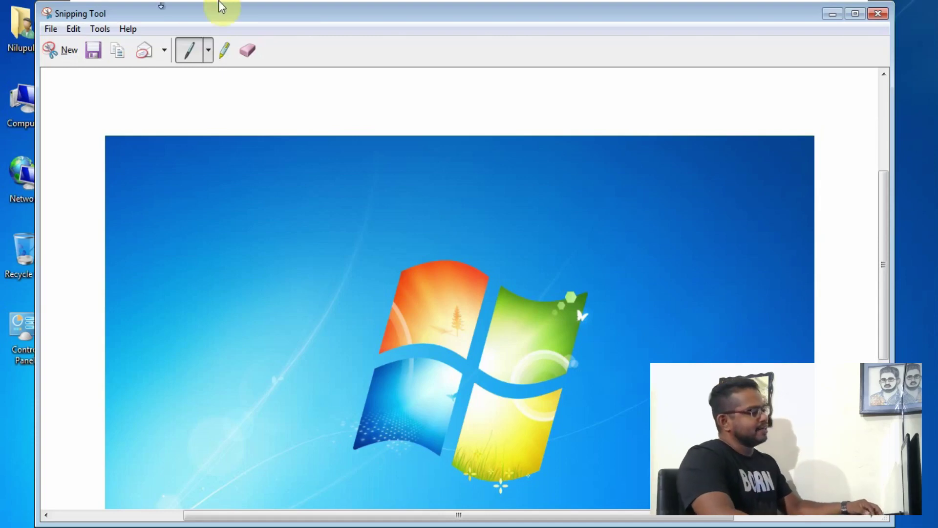
Capture a new Window Snip of the taskbar and open Windows Media Player
click(74, 54)
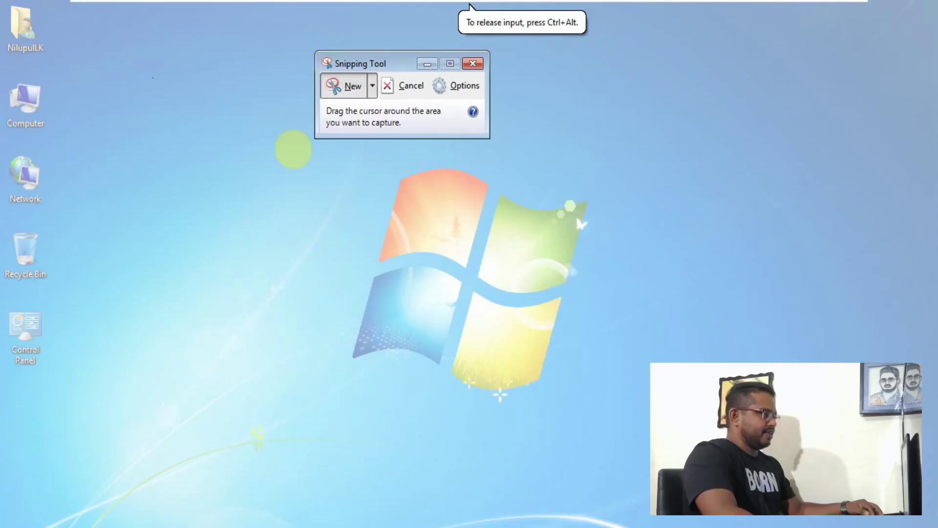
click(372, 87)
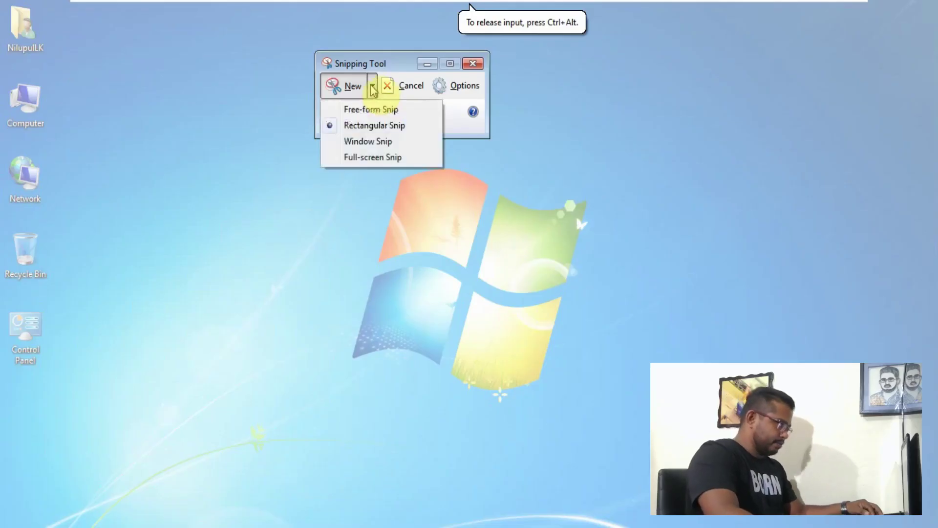
click(381, 145)
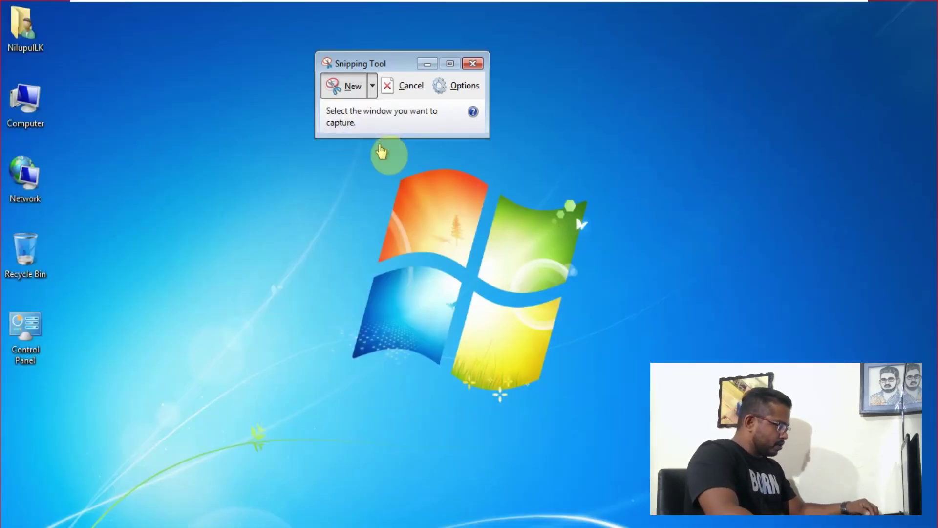
click(201, 508)
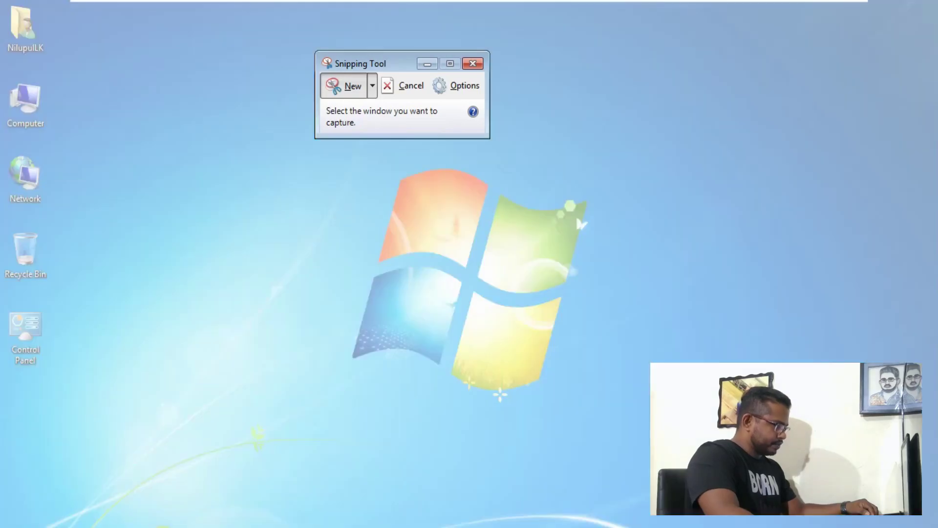
drag(330, 298, 433, 138)
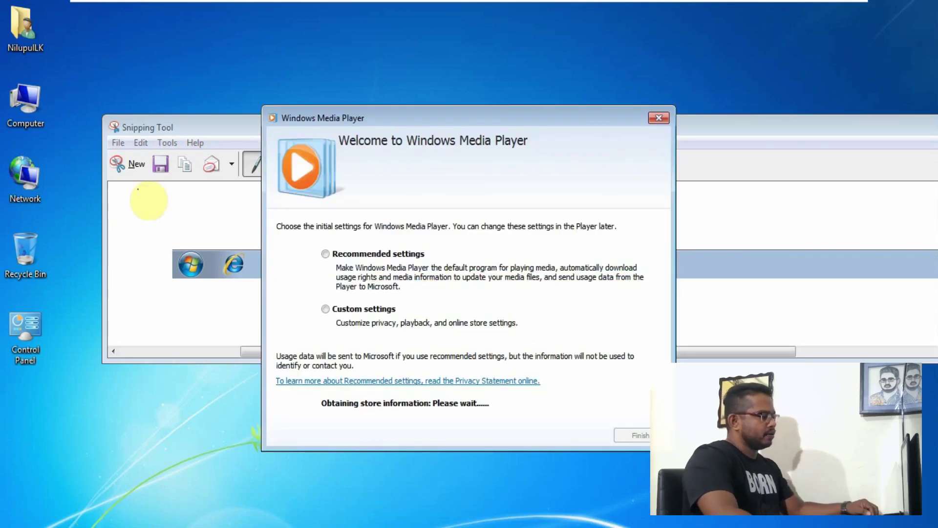
Capture a new Window Snip of the Windows Media Player welcome window
click(128, 165)
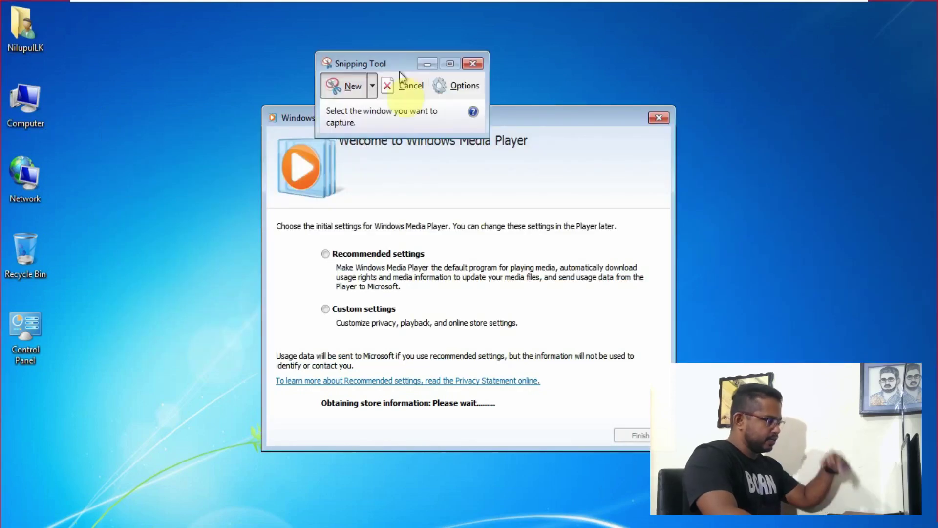
click(373, 86)
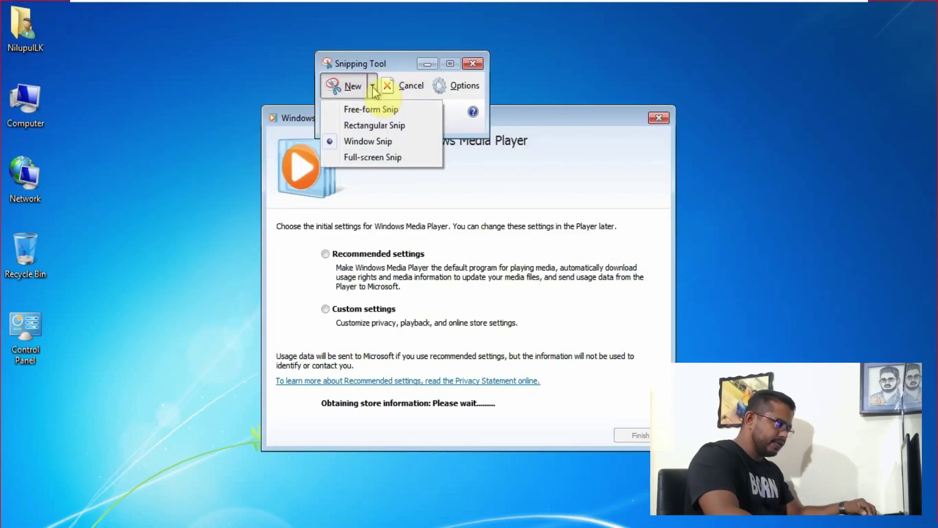
click(369, 143)
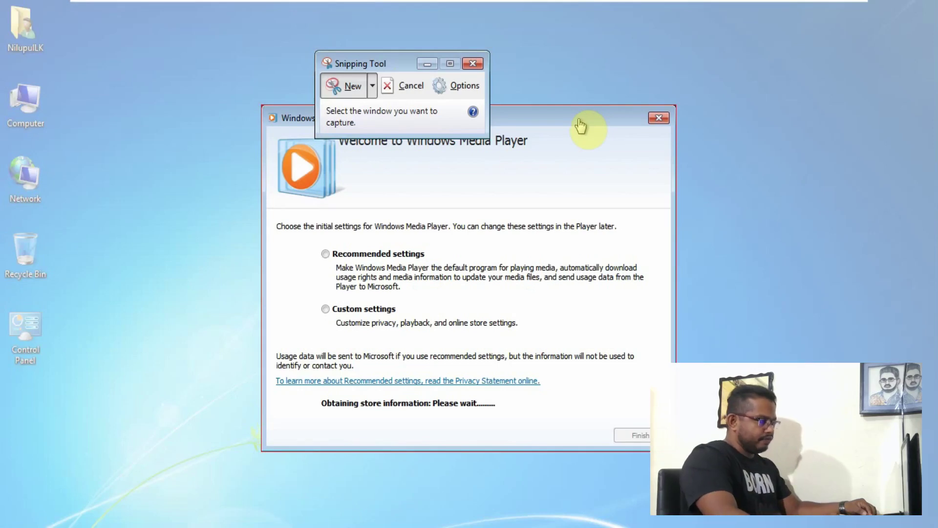
click(581, 126)
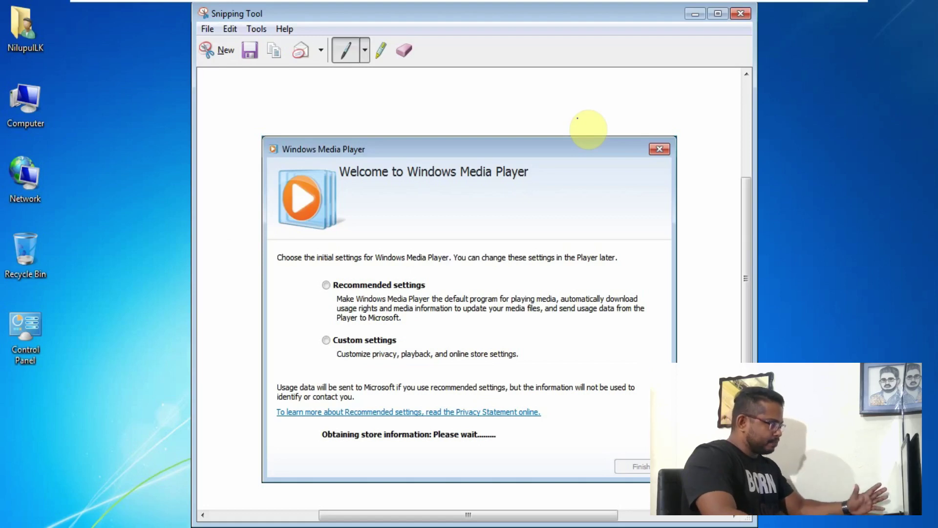
Capture a new Full-screen Snip of the desktop with the Windows Media Player window open
click(234, 59)
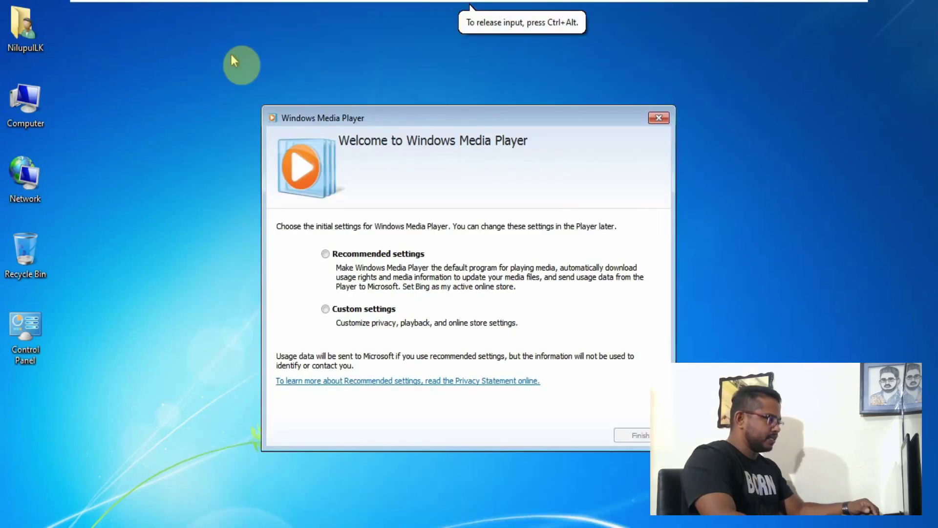
click(372, 85)
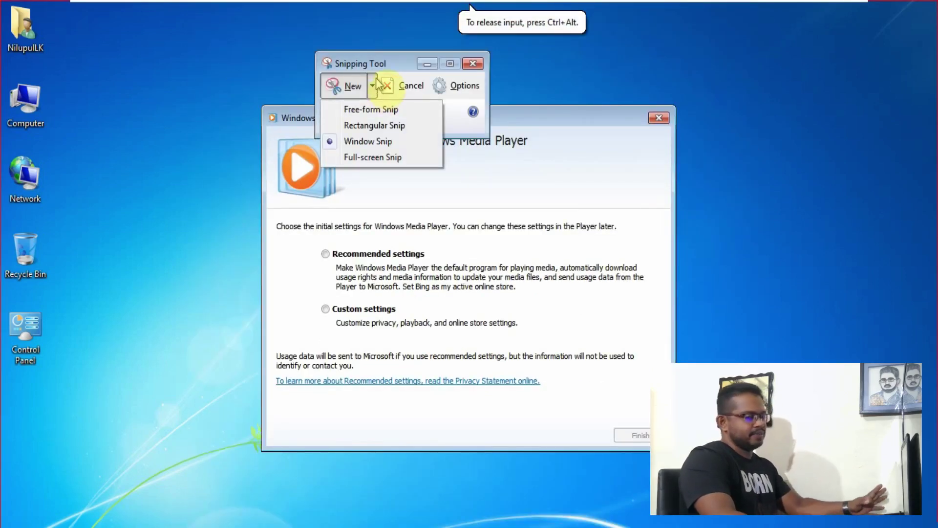
click(382, 157)
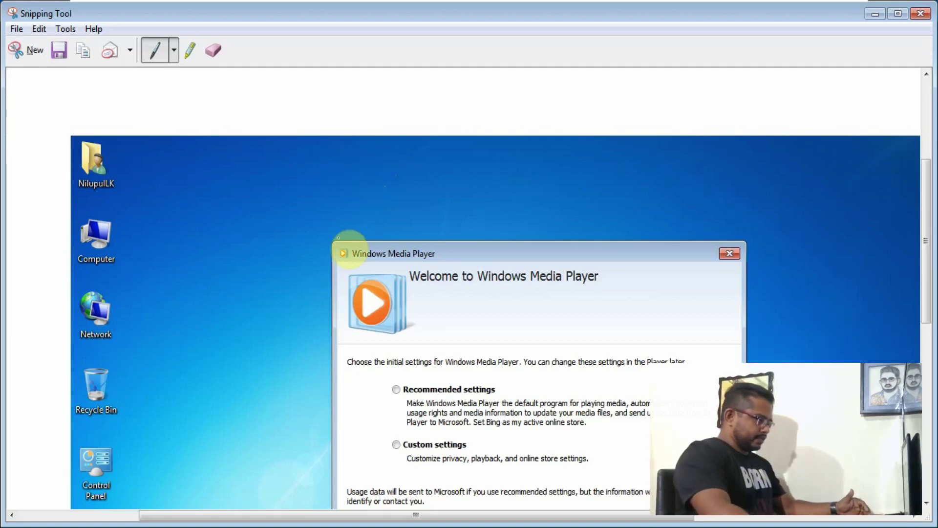
click(823, 198)
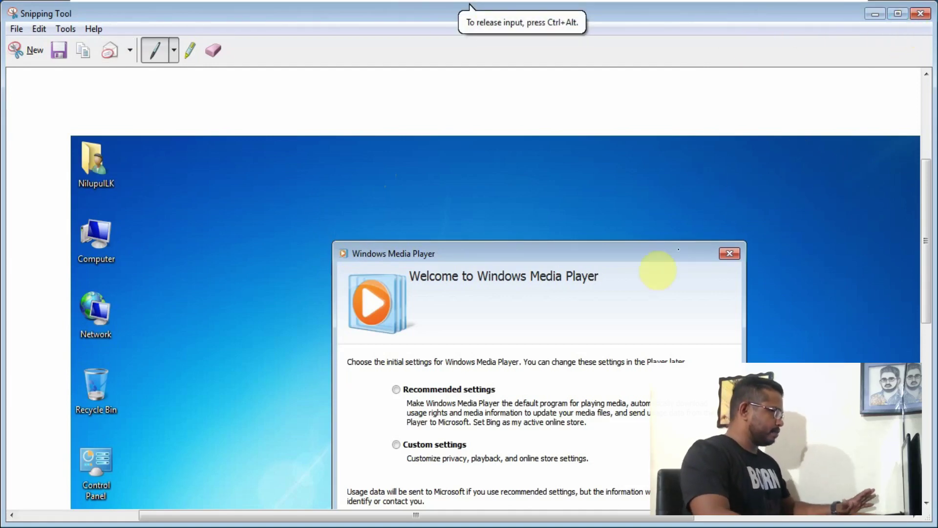
Start saving the full-screen snip, examine the available file types, and cancel without saving
click(60, 53)
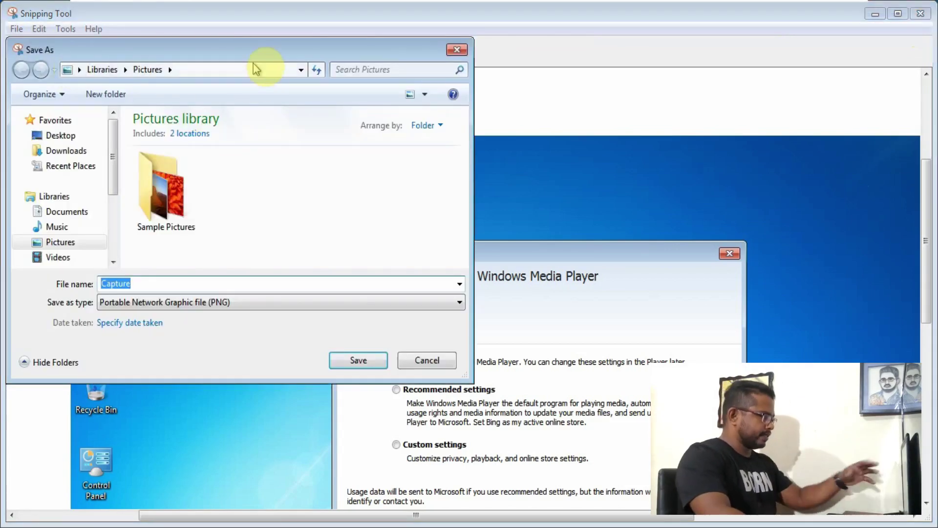
drag(257, 49, 334, 30)
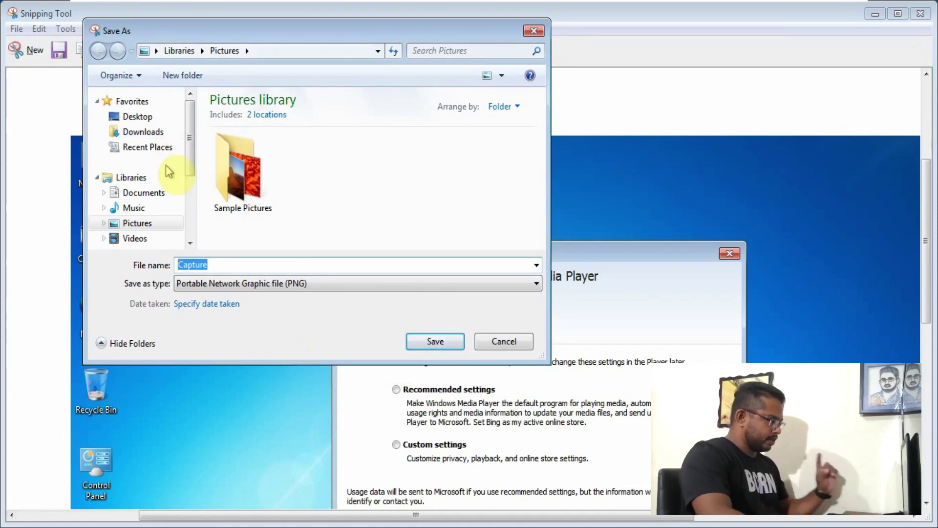
click(320, 285)
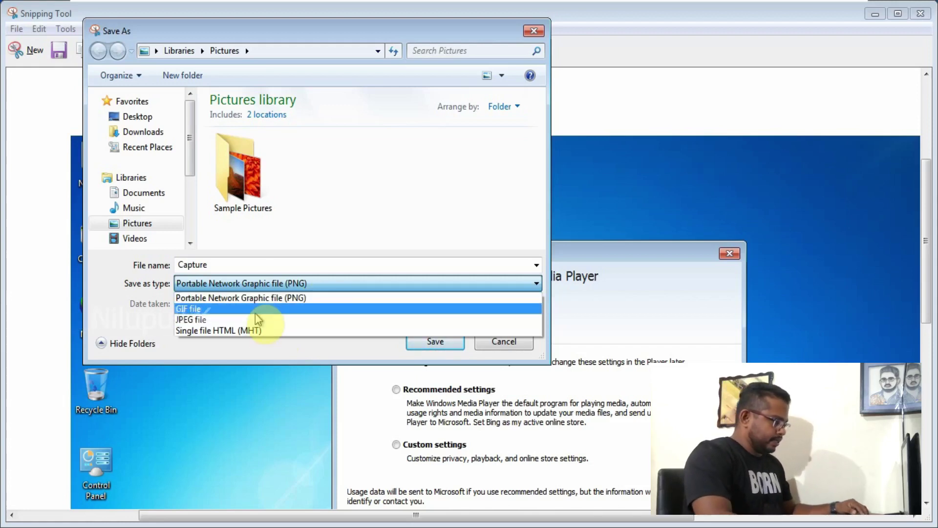
click(508, 344)
click(508, 342)
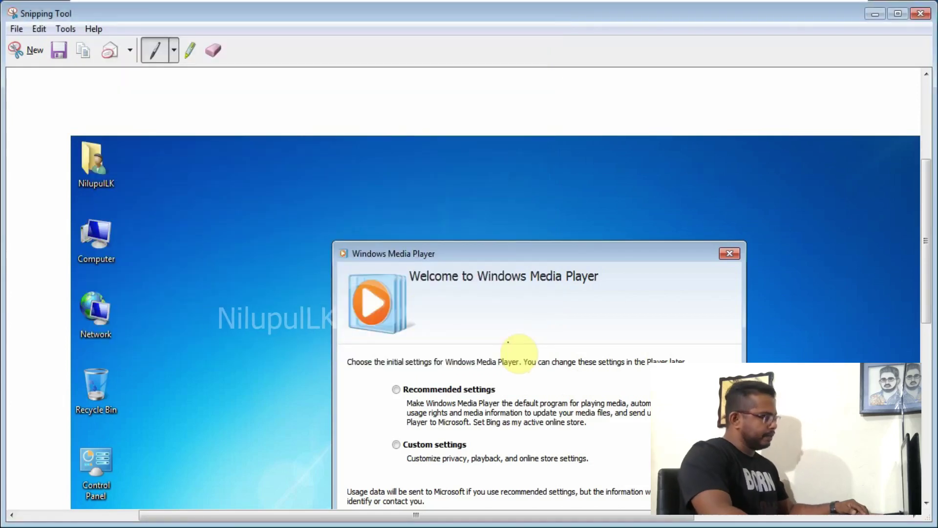
Copy the full-screen snip, switch to Paint, and paste it into the blank image
click(87, 56)
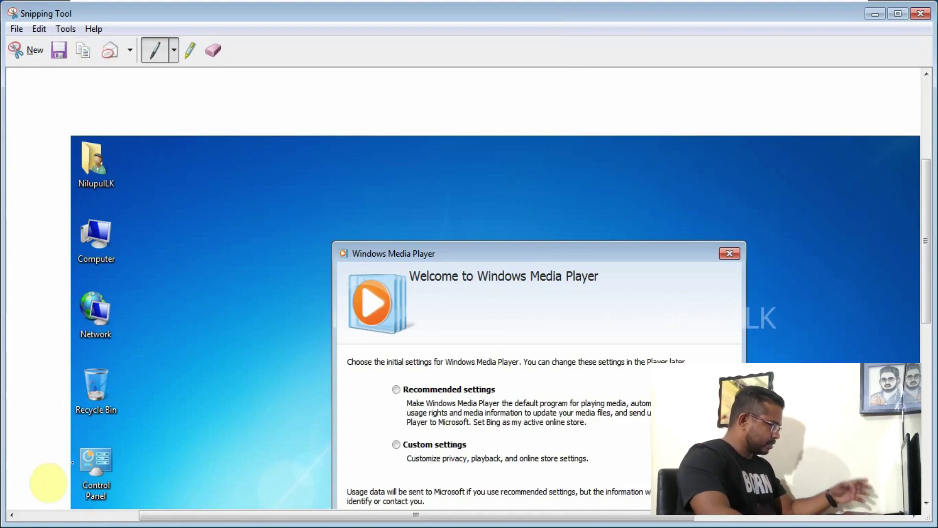
click(42, 517)
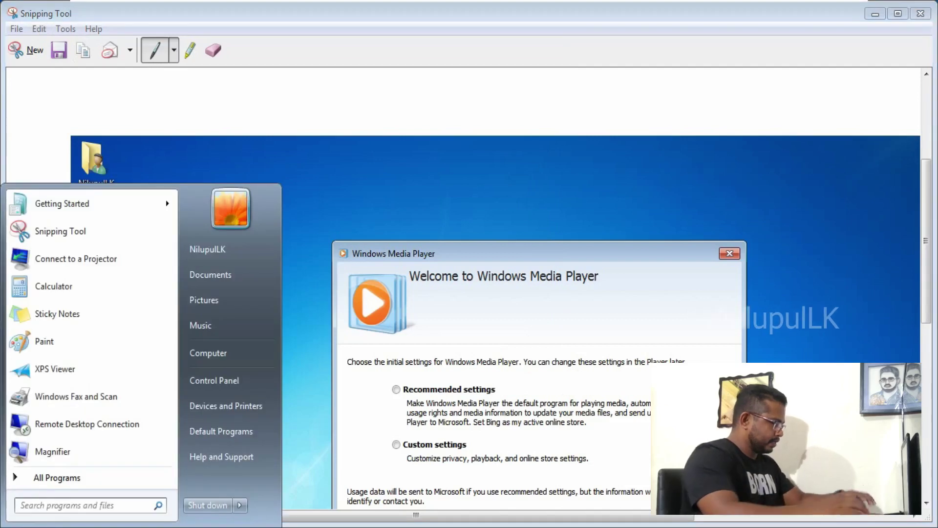
text(paint)
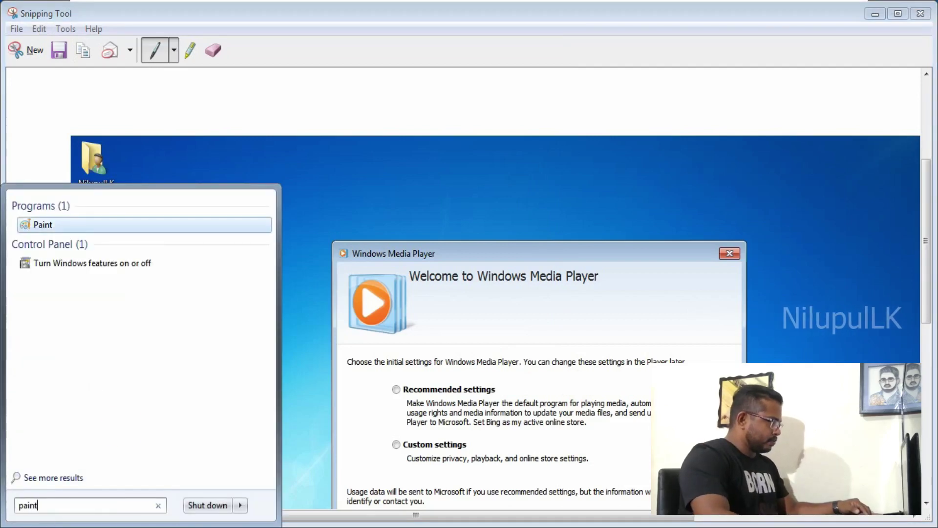
click(40, 224)
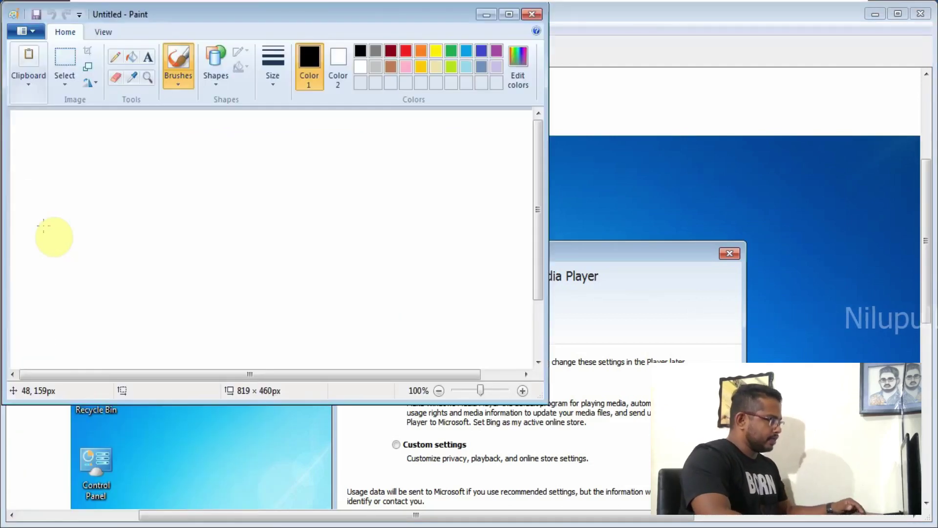
drag(307, 7, 533, 94)
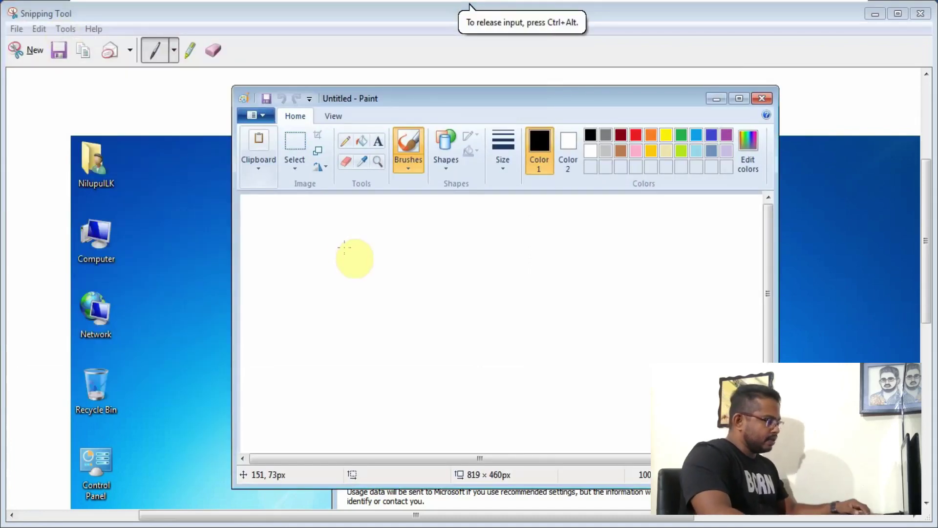
key(ctrl+v)
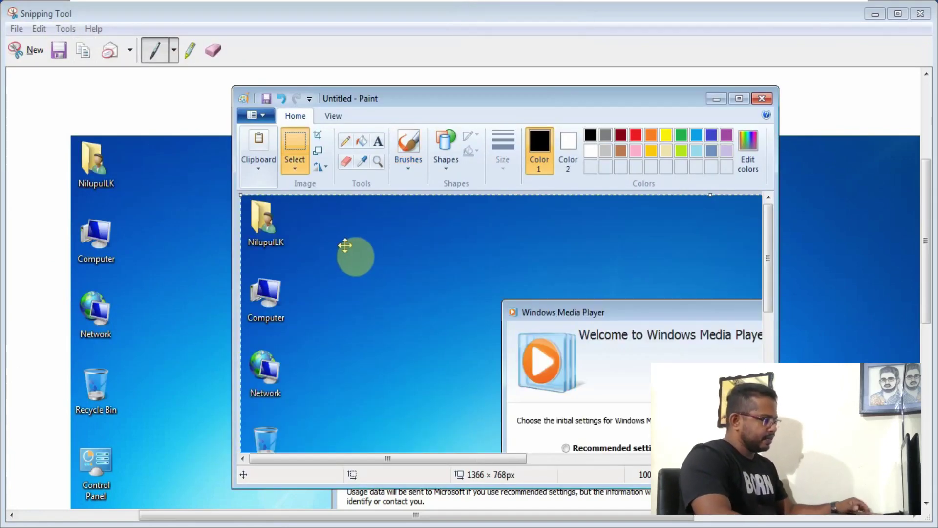
right_click(346, 249)
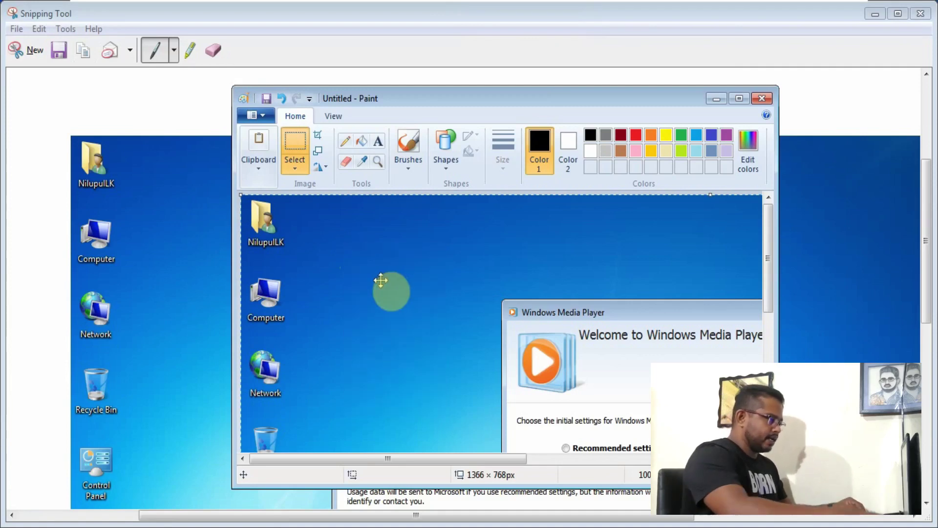
right_click(386, 274)
click(379, 265)
key(Escape)
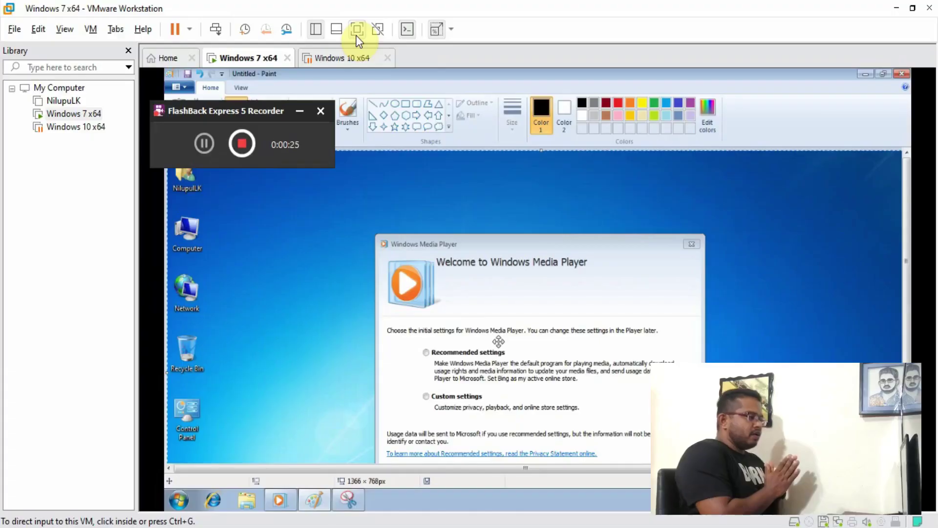
Minimize the FlashBack recorder and return the Windows 7 x64 virtual machine to full screen
click(299, 113)
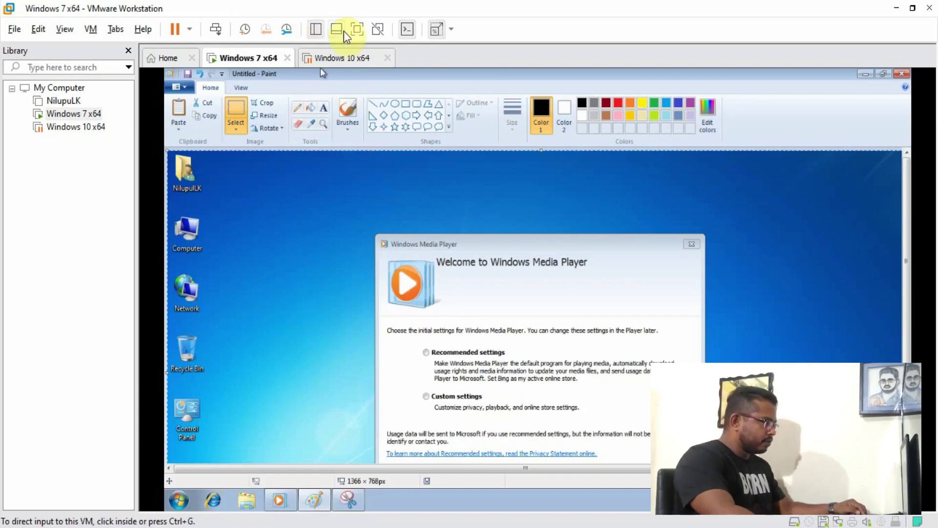
click(357, 29)
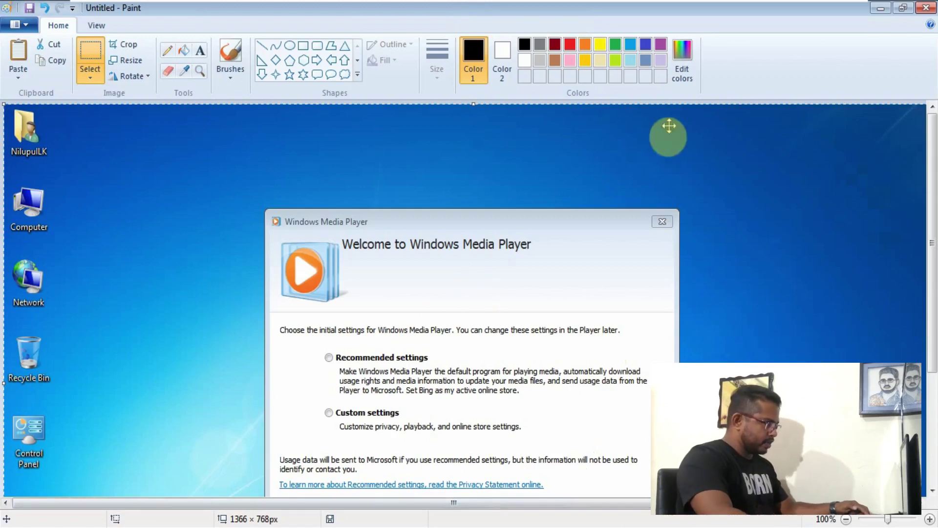
Set Color 1 to red and shift the pasted screenshot toward the canvas's left edge
click(570, 45)
drag(347, 259, 384, 261)
drag(493, 265, 405, 265)
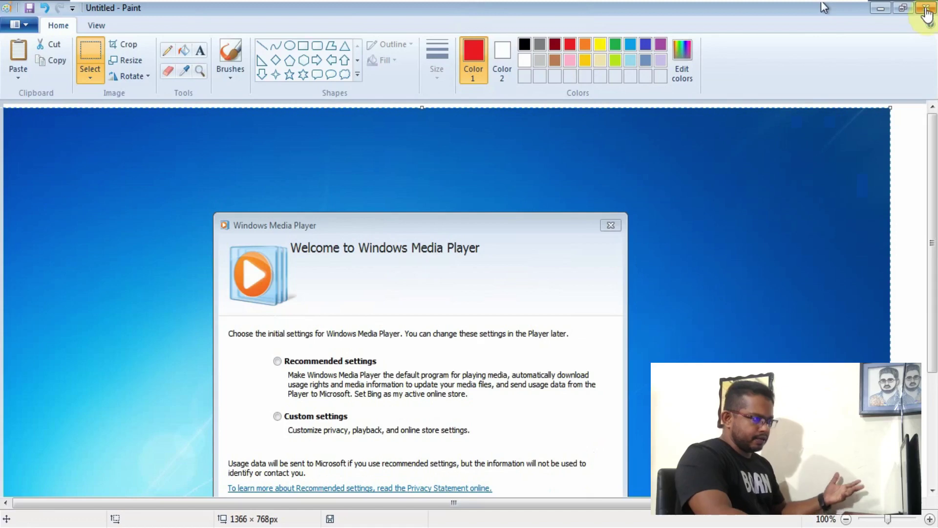
Close Paint without saving the image and capture the Windows Media Player welcome window as a window snip
click(925, 13)
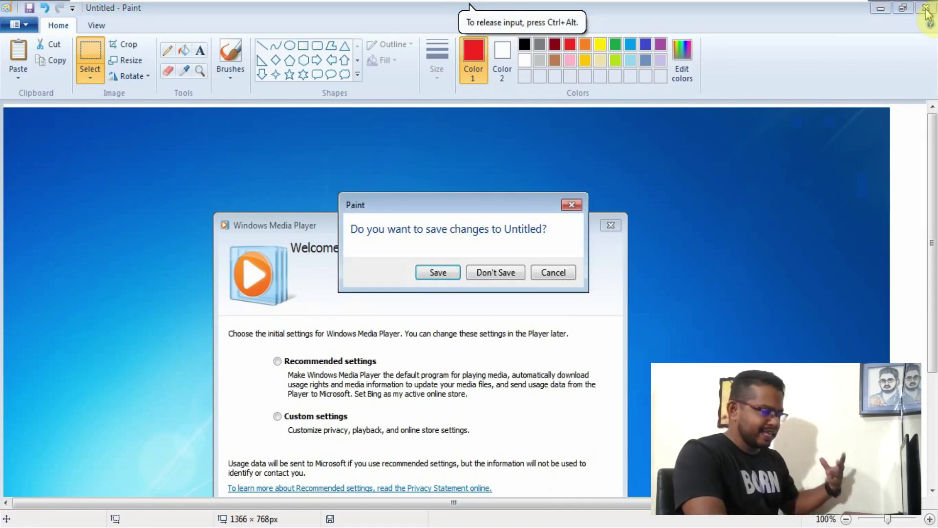
click(494, 272)
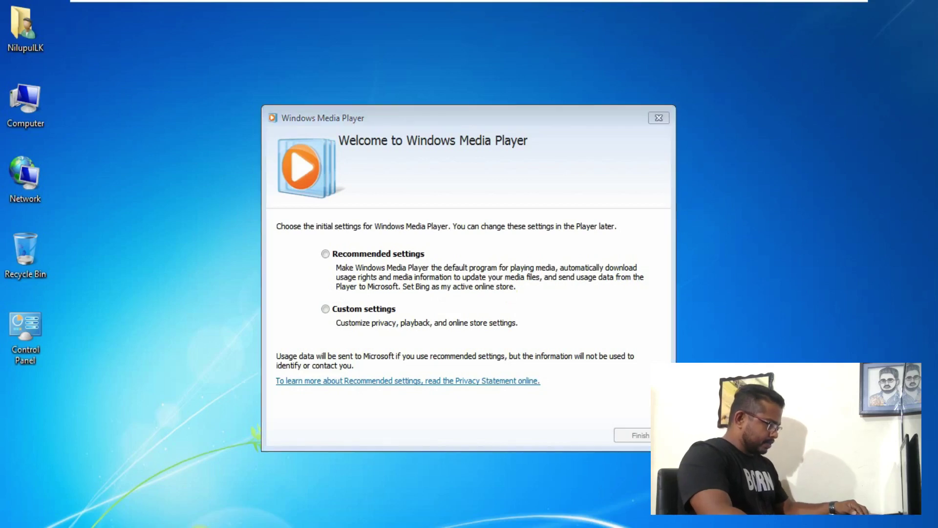
click(398, 87)
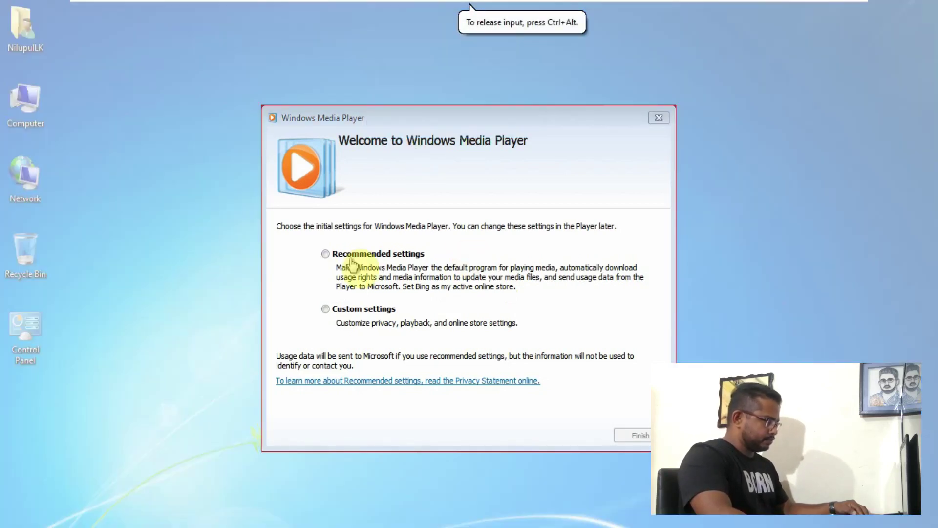
click(446, 296)
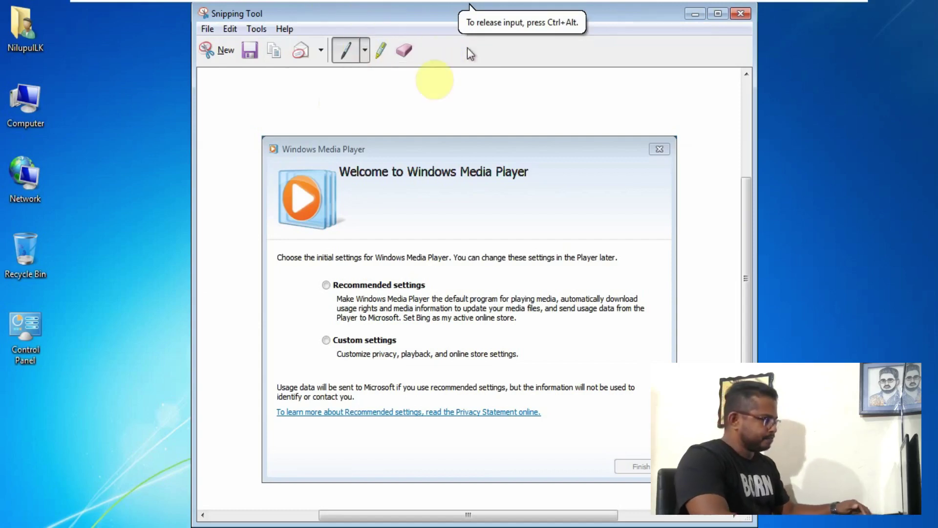
With the Red Pen, circle "Media" in the snip's heading, scribble a mark below the heading, and outline the "Recommended settings" option
click(364, 50)
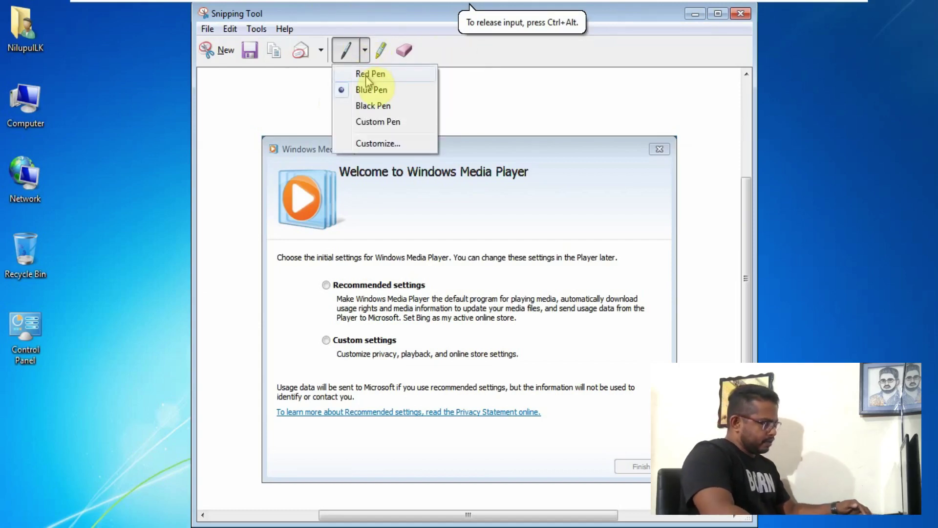
click(379, 122)
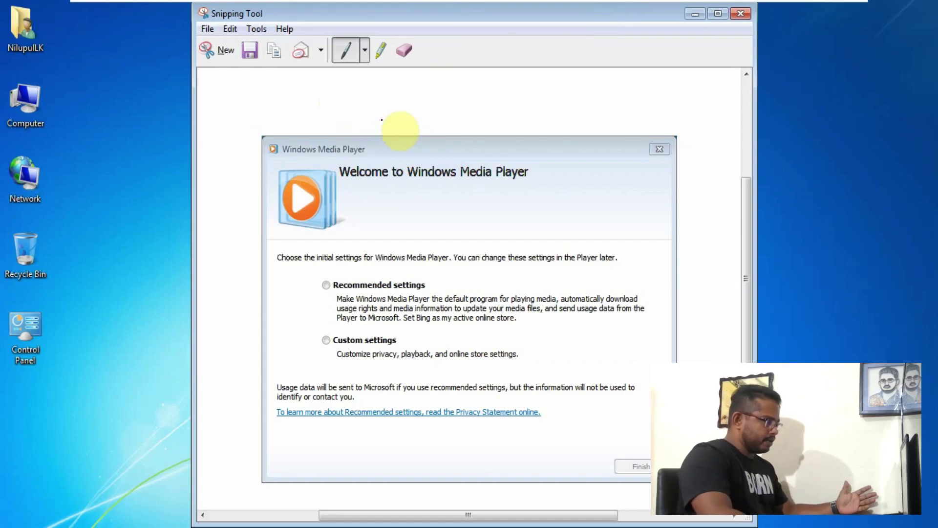
click(365, 51)
click(374, 73)
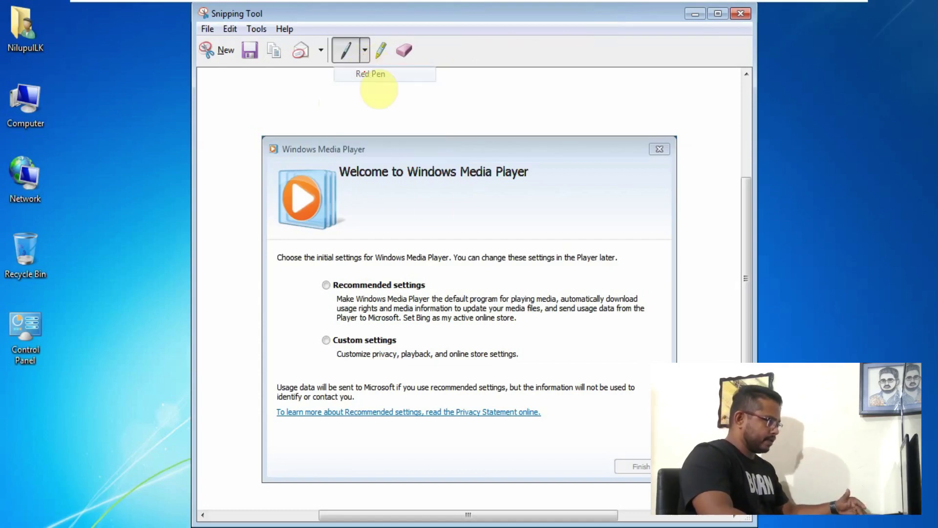
mouse_move(373, 224)
mouse_down()
mouse_move(396, 197)
mouse_move(427, 198)
mouse_move(478, 168)
mouse_move(513, 180)
mouse_up()
mouse_move(315, 267)
mouse_down()
mouse_move(388, 264)
mouse_move(317, 307)
mouse_move(442, 276)
mouse_up()
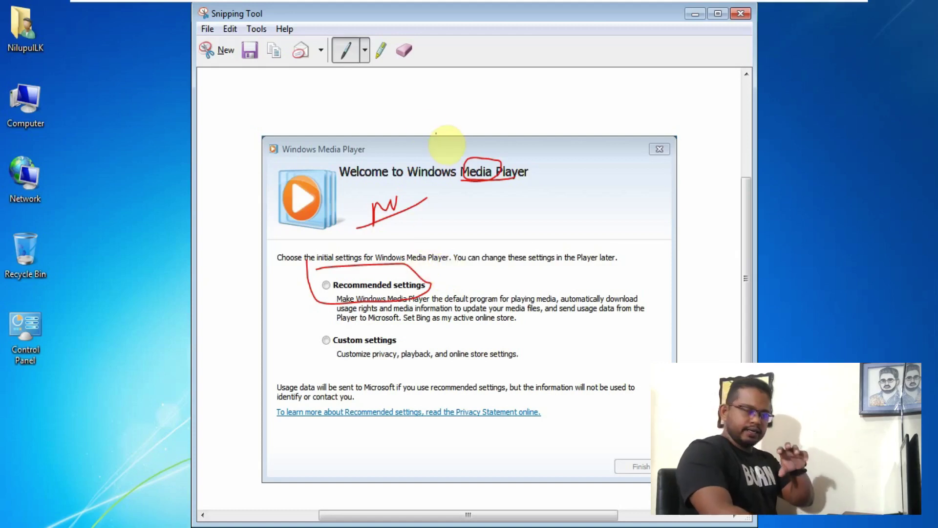
Underline "Windows Media Player" in the snip's heading with the Blue Pen
click(365, 51)
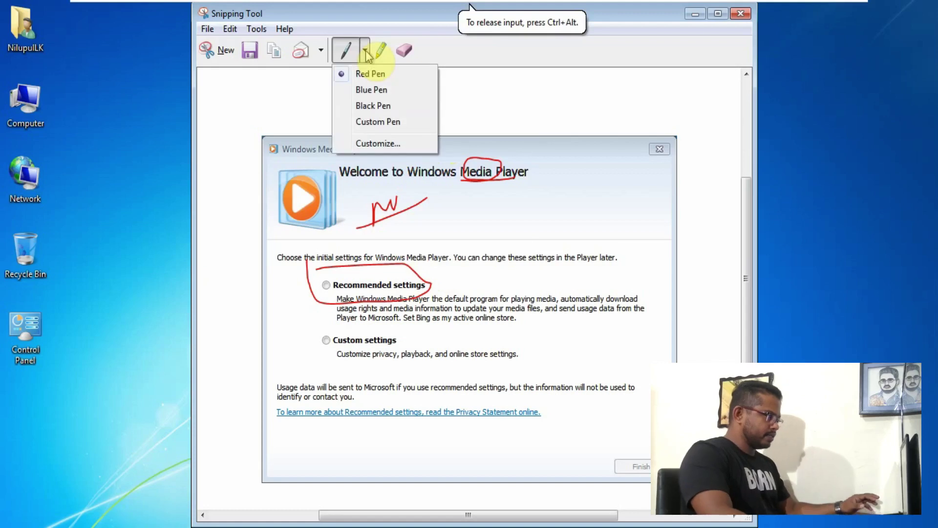
click(372, 105)
click(365, 50)
click(371, 89)
drag(434, 187, 531, 187)
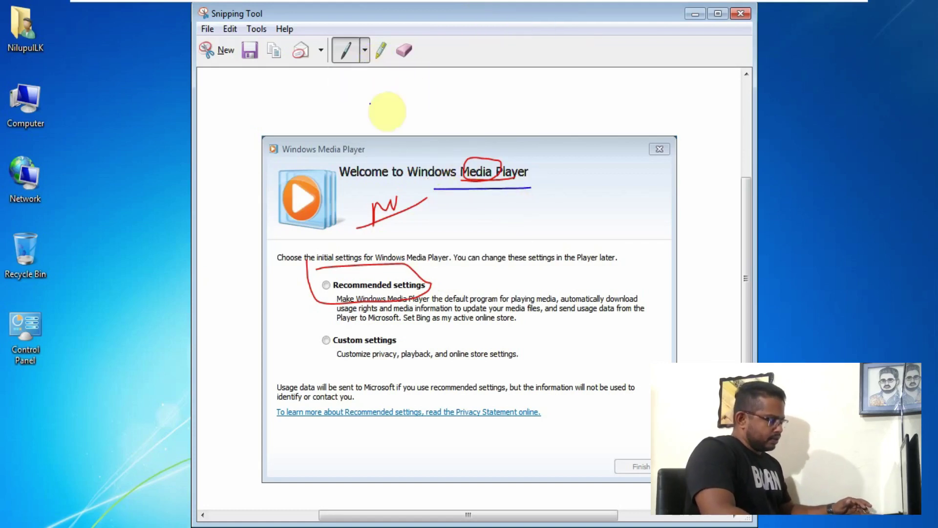
Draw a horizontal Black Pen line just below the blue underline
click(365, 50)
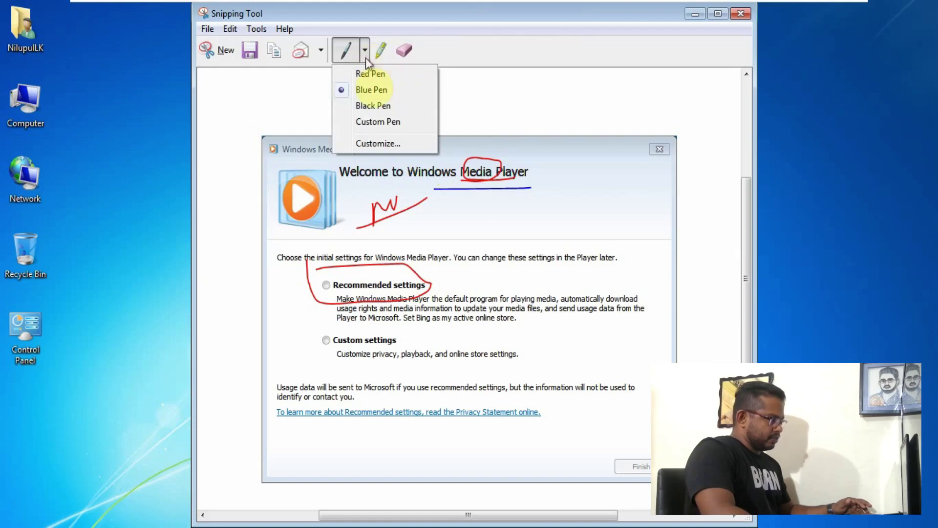
click(371, 104)
drag(434, 201, 547, 202)
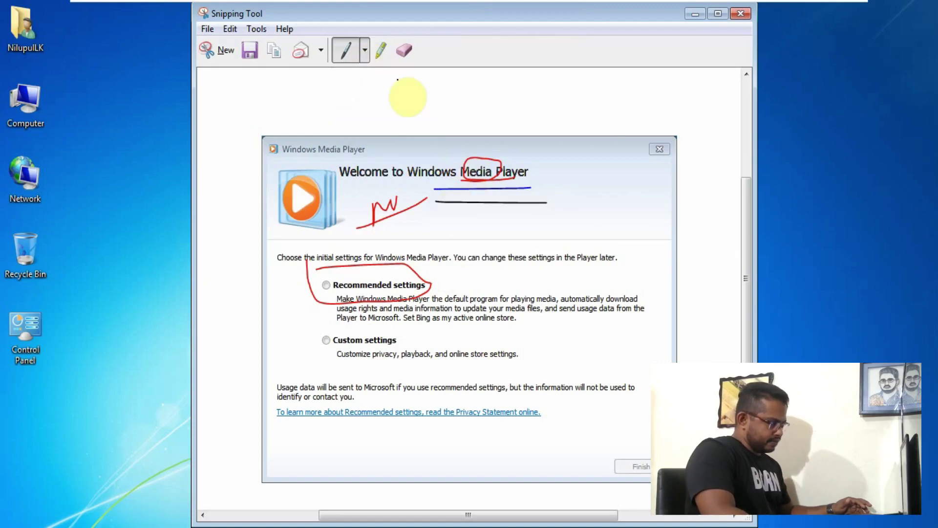
Examine the custom pen's color, thickness and tip options, try the Thick point pen, and close the settings without applying them
click(365, 51)
click(381, 146)
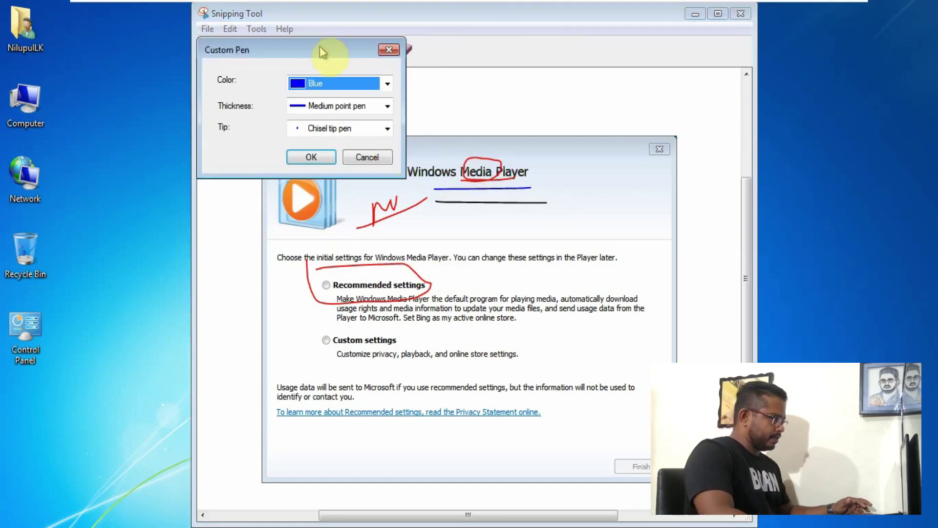
drag(324, 51, 392, 51)
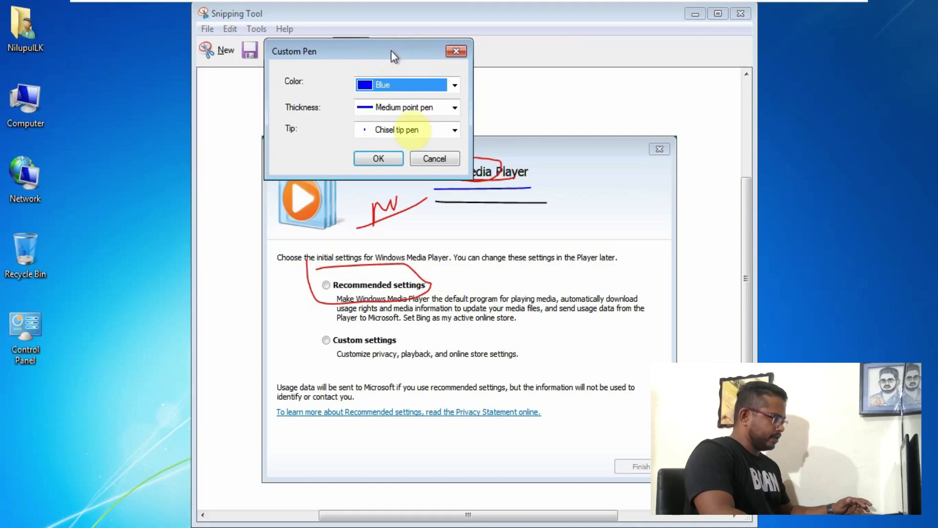
click(454, 85)
click(391, 85)
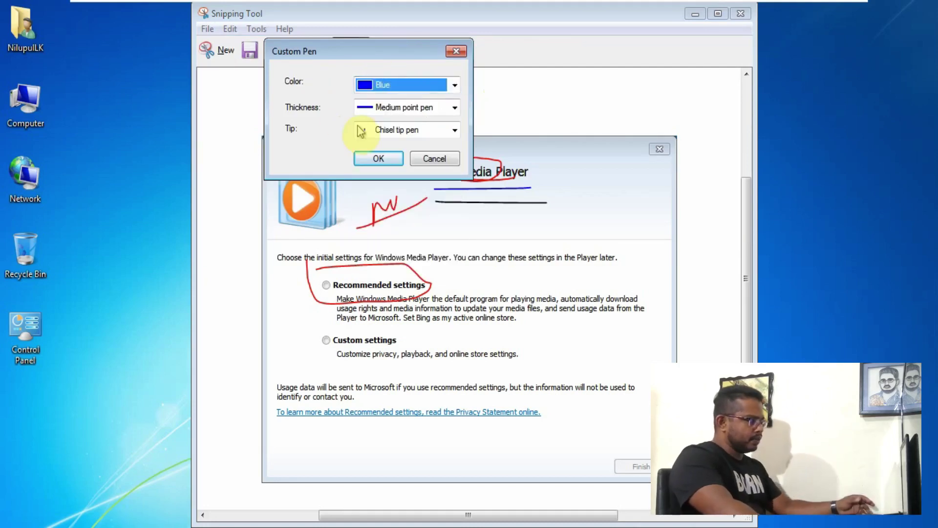
click(455, 110)
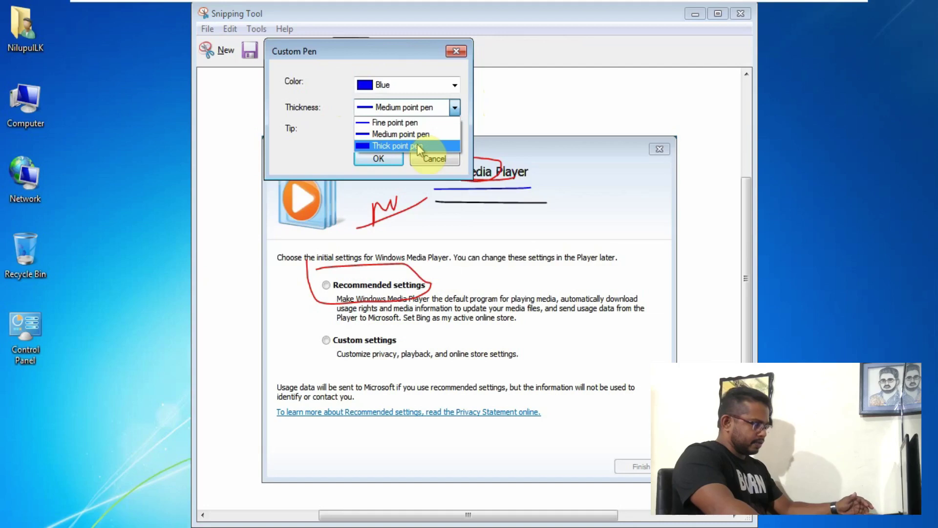
click(424, 146)
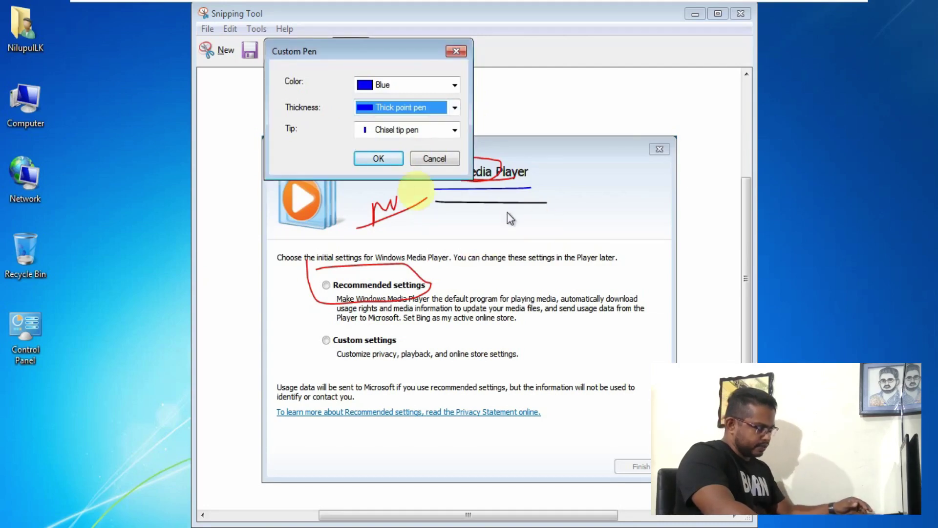
click(454, 108)
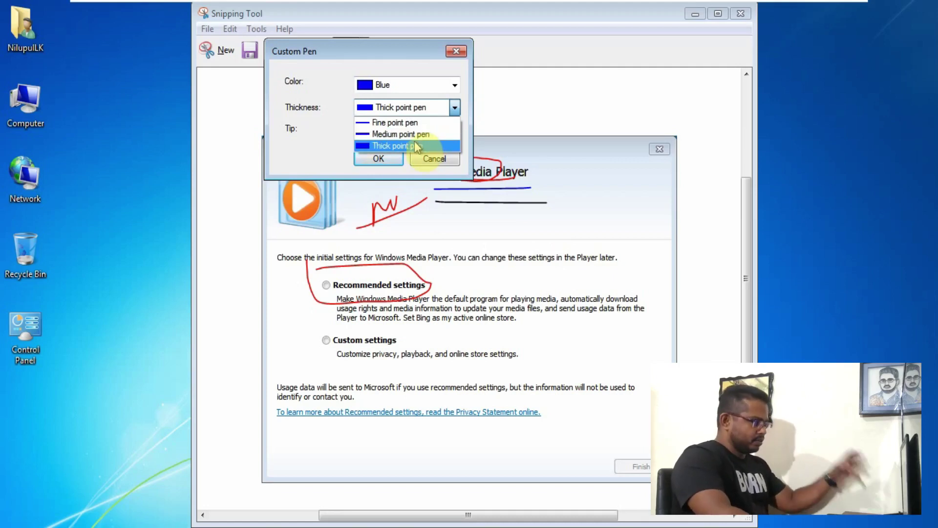
click(384, 53)
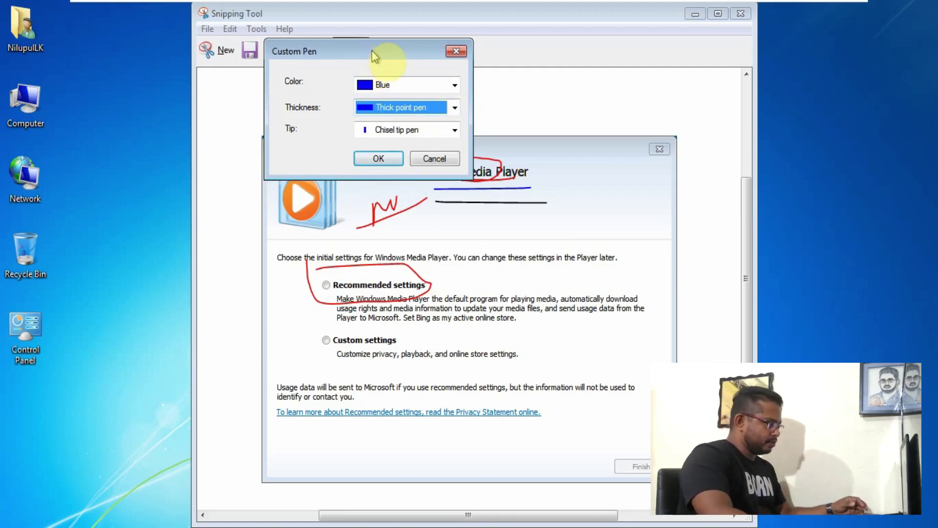
click(454, 130)
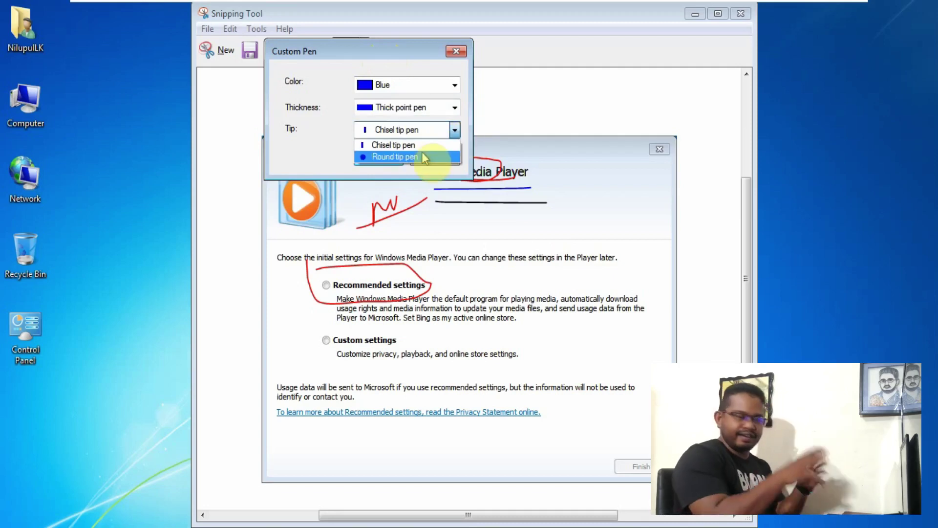
click(457, 53)
click(457, 53)
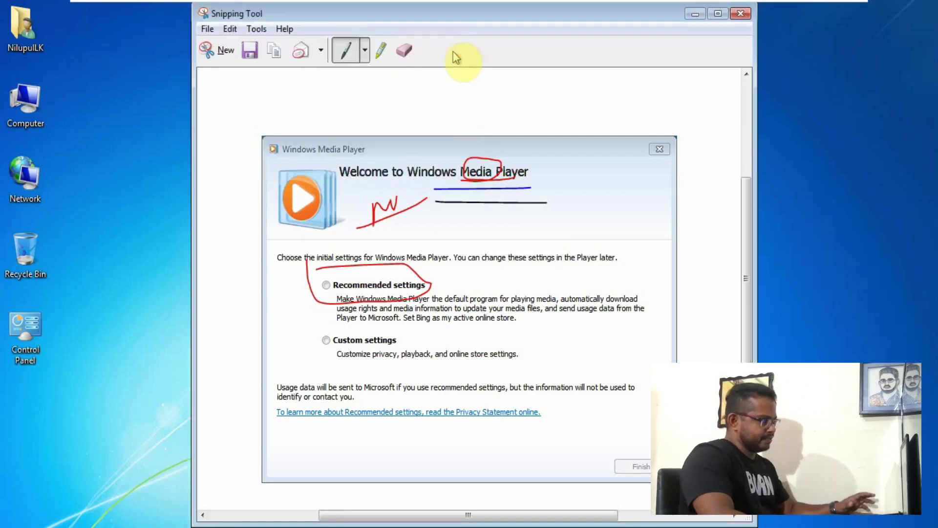
Highlight the sentence "You can change these settings in the Player later." in the snip with the Highlighter
click(375, 55)
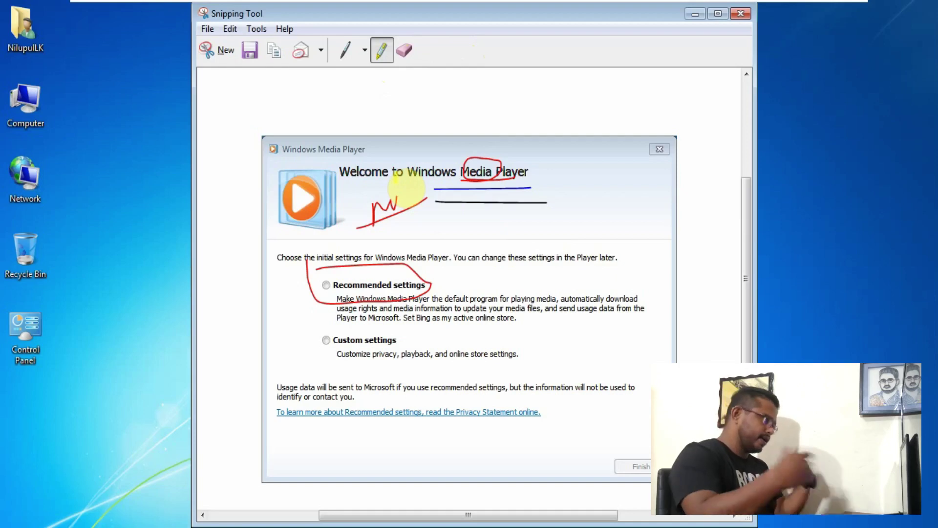
drag(448, 258, 620, 257)
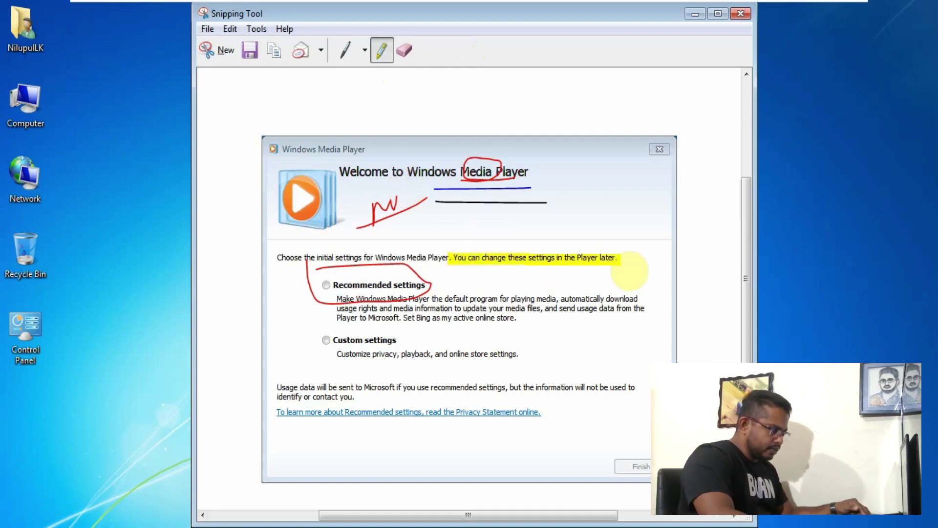
click(365, 51)
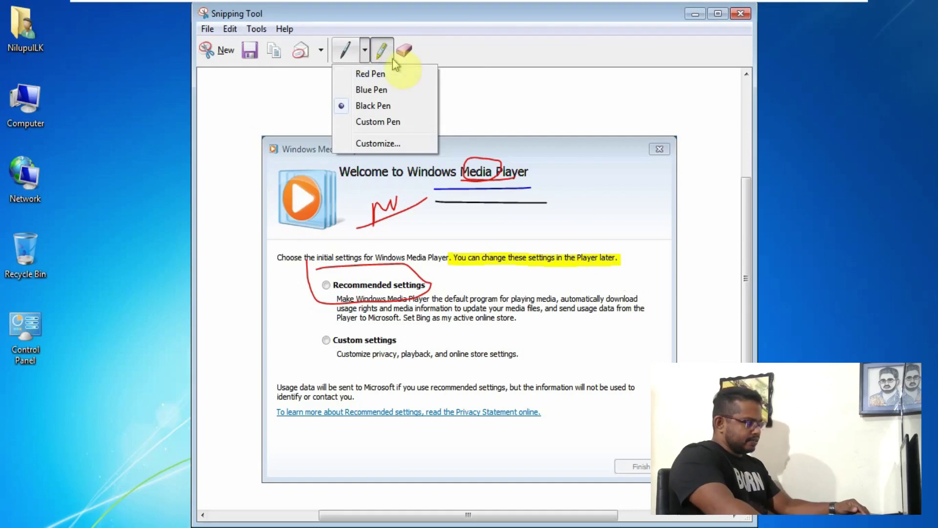
click(381, 50)
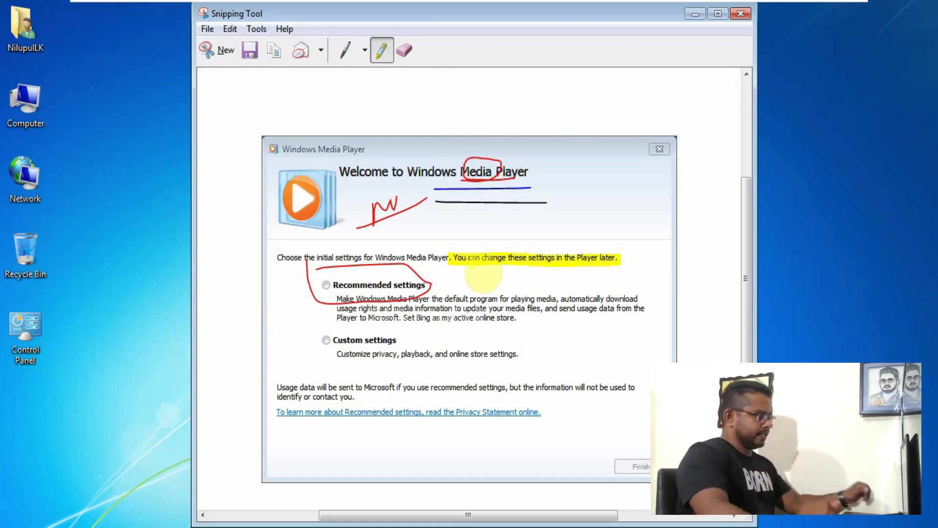
Erase all the pen strokes and the highlight from the snip with the Eraser
click(404, 58)
click(484, 168)
mouse_move(495, 187)
mouse_down()
mouse_move(515, 258)
mouse_move(530, 255)
mouse_up()
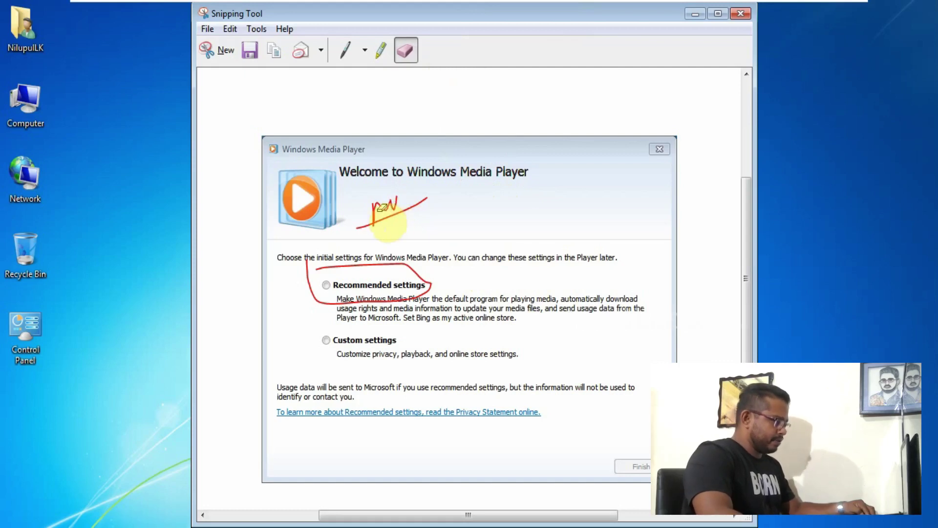
mouse_move(398, 224)
mouse_down()
mouse_move(398, 210)
mouse_move(389, 234)
mouse_up()
click(389, 259)
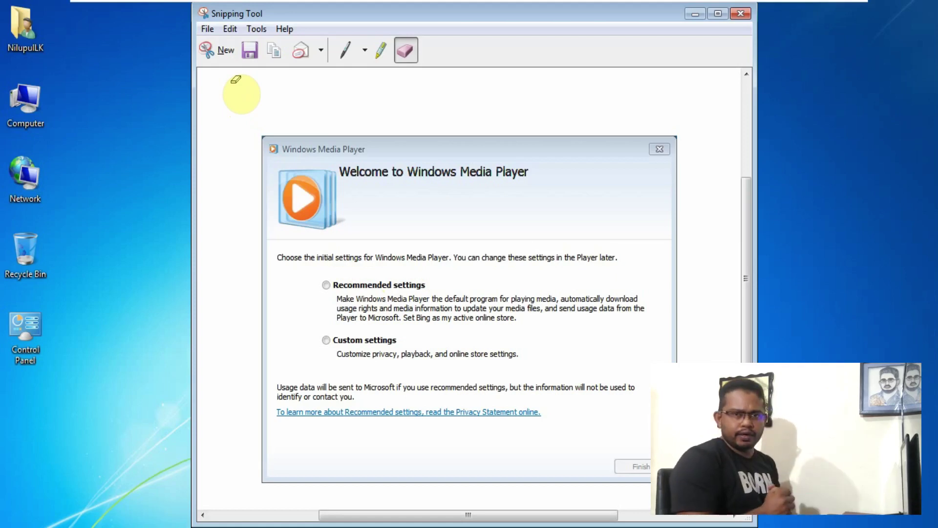
Examine the Snipping Tool's application and selection options, then cancel without changing them
click(230, 30)
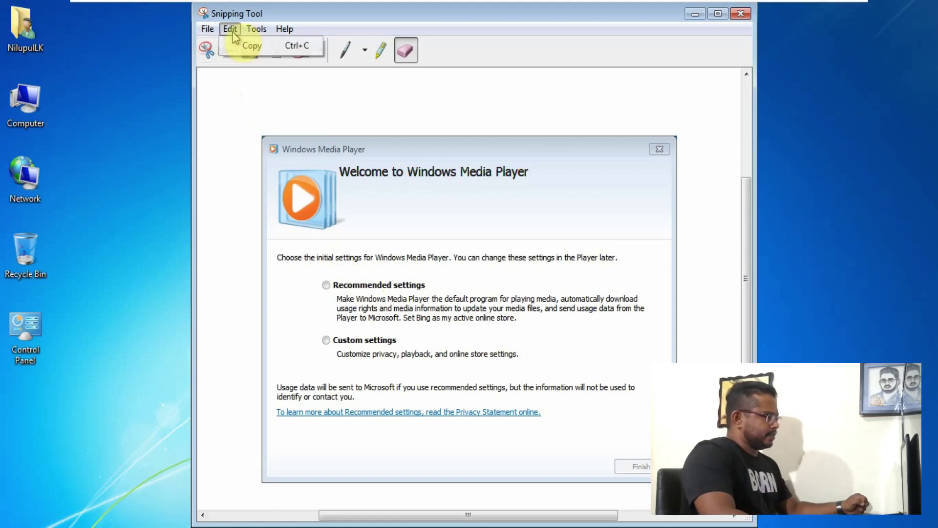
mouse_move(248, 33)
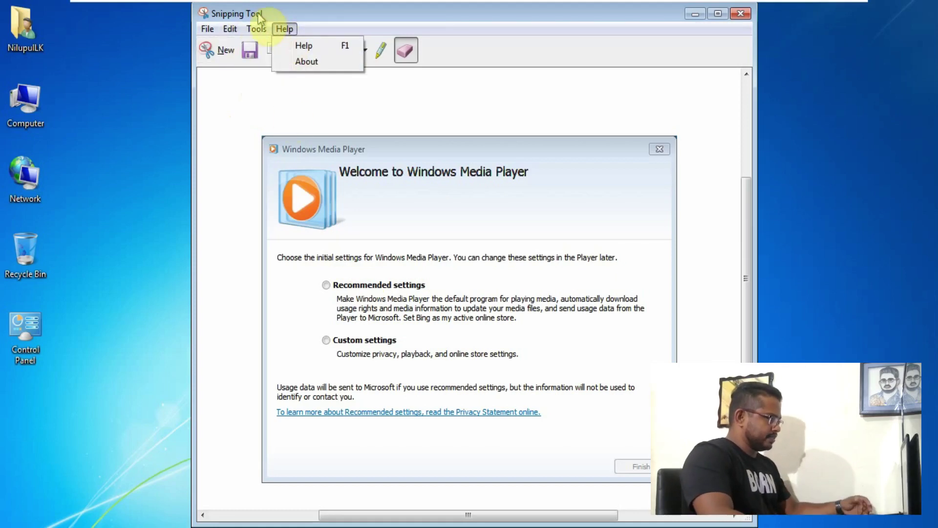
click(280, 98)
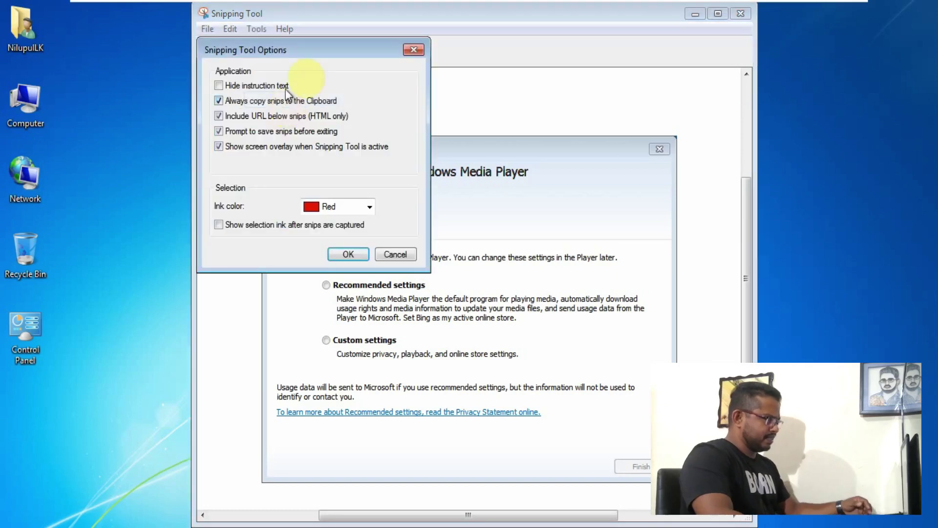
drag(386, 53, 422, 51)
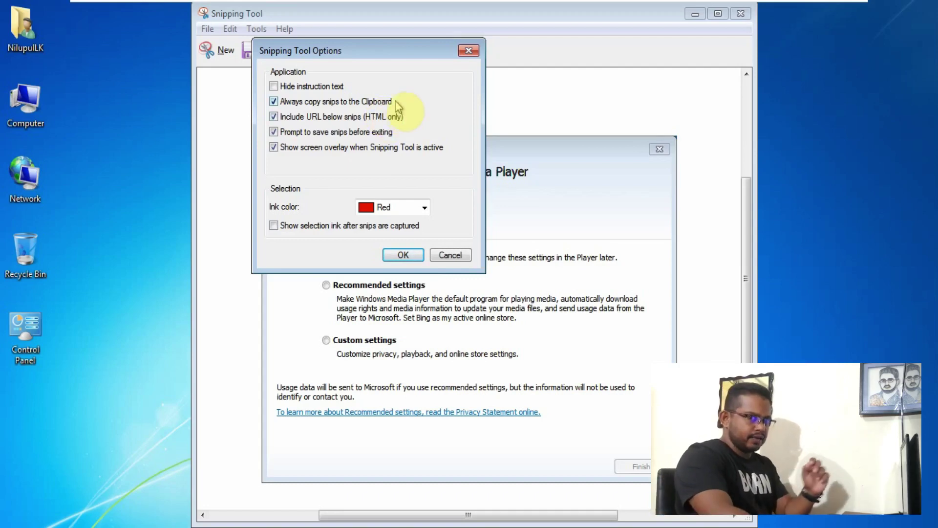
click(449, 255)
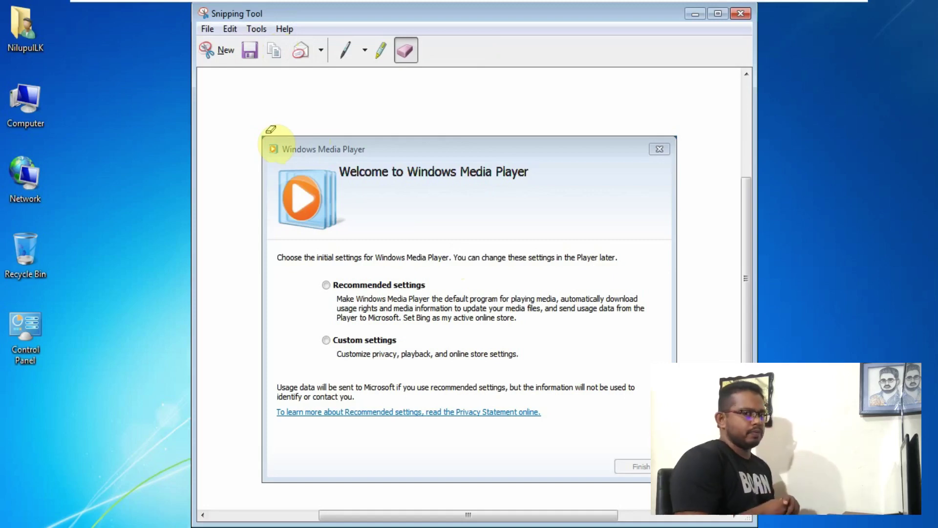
click(258, 30)
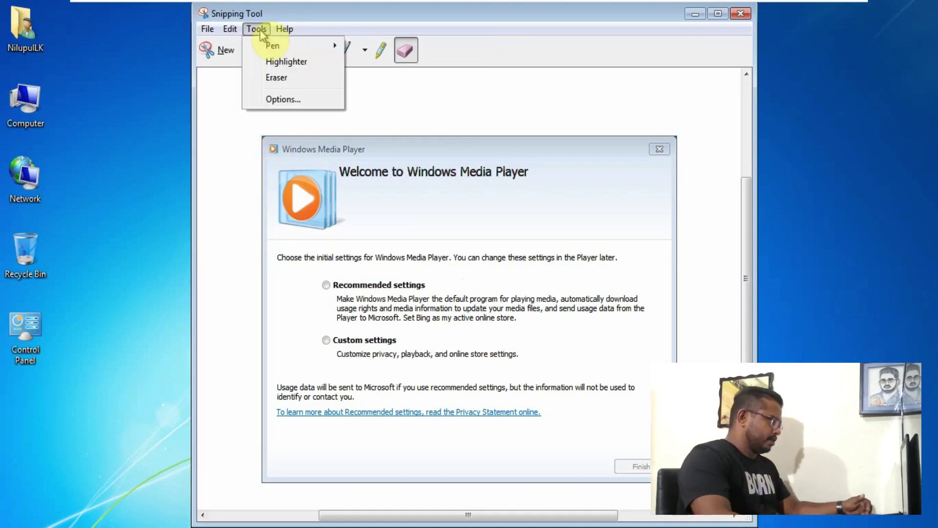
click(229, 28)
click(207, 29)
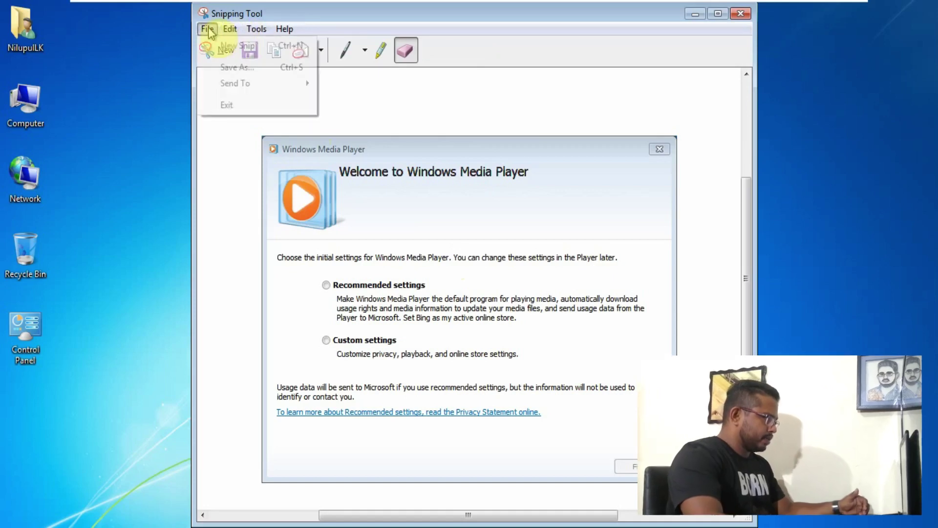
click(498, 88)
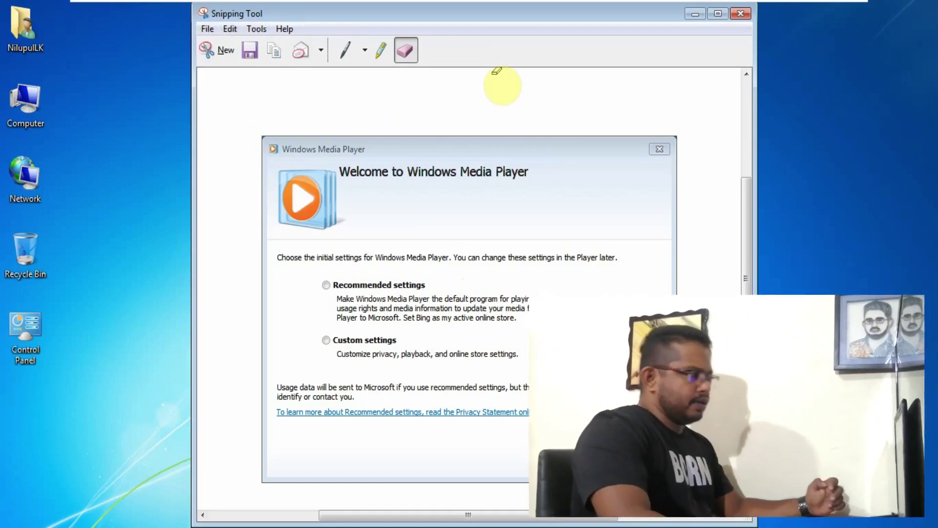